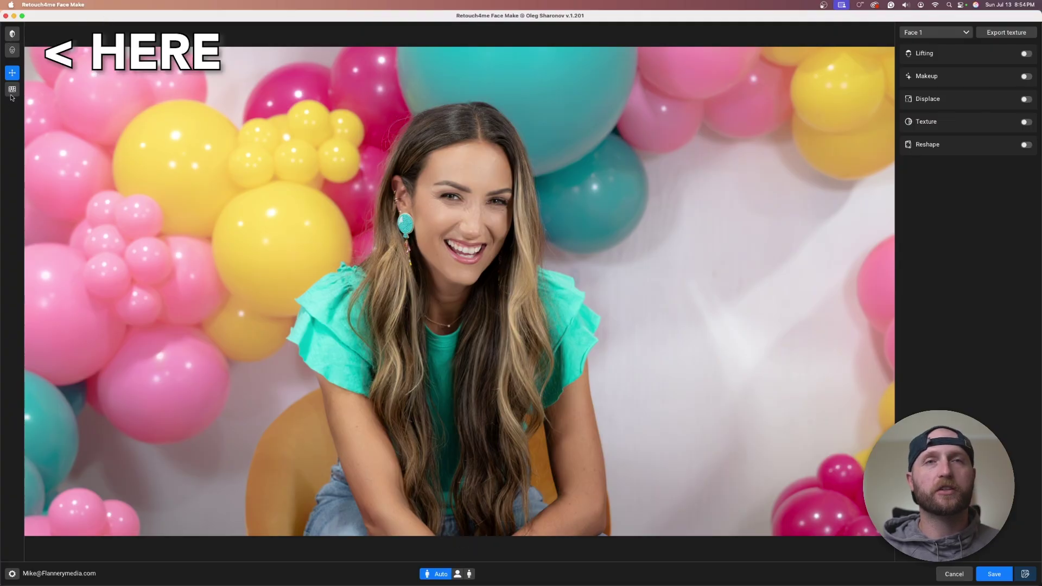
Preview the original photo and the contours of the detected facial features
{"action": "left_click", "coordinate": [13, 33]}
{"action": "left_click", "coordinate": [14, 34]}
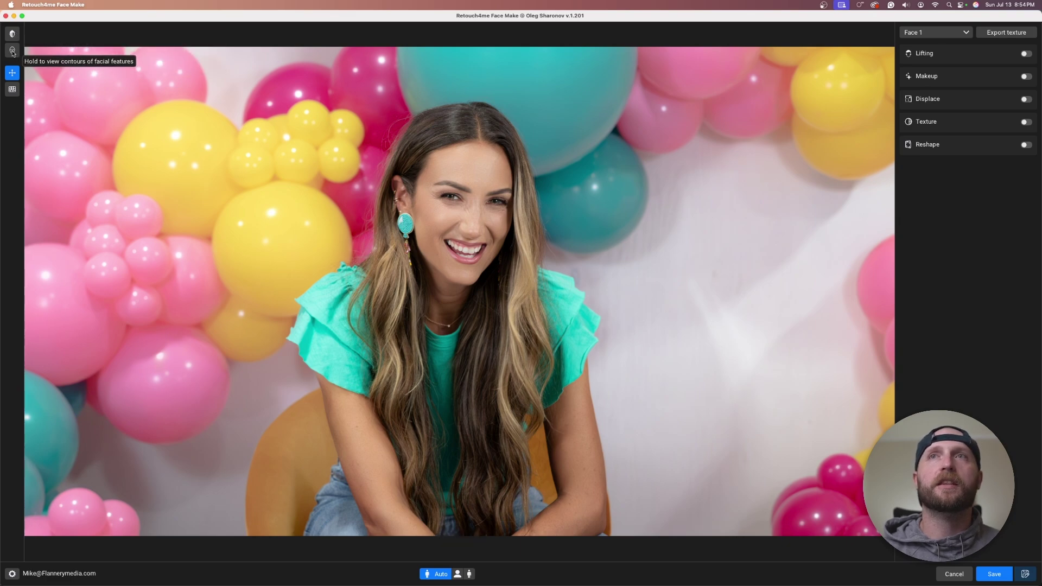
{"action": "left_click", "coordinate": [13, 52]}
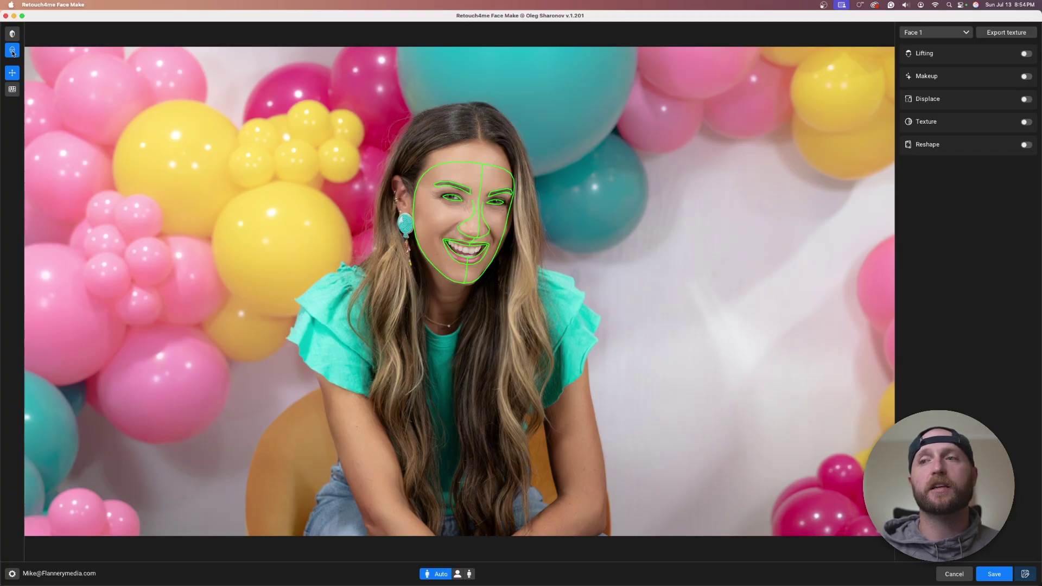
{"action": "left_click", "coordinate": [13, 52]}
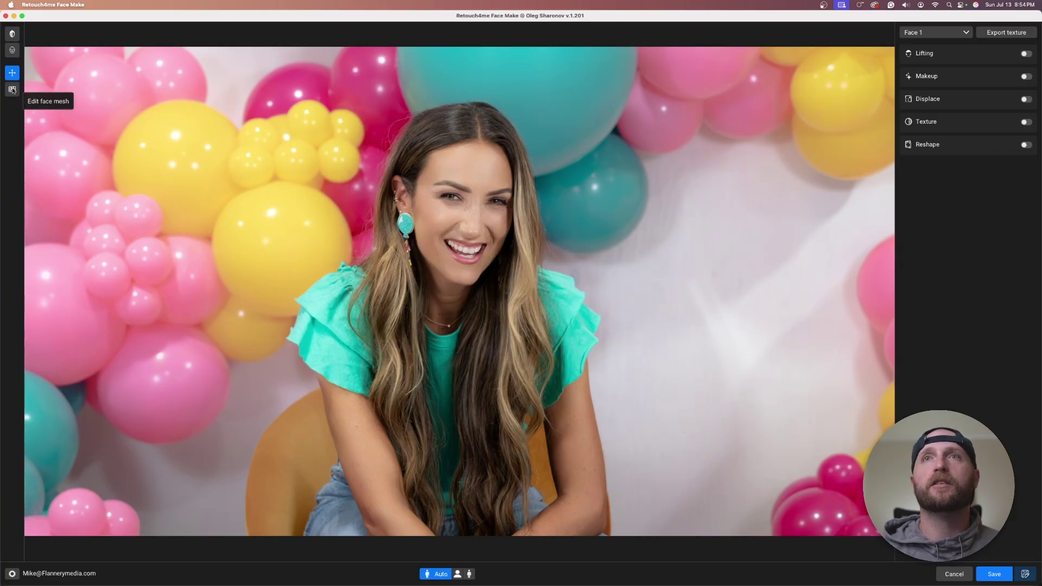
Start editing the face mesh and set the mesh tool's size to 43
{"action": "left_click", "coordinate": [13, 90]}
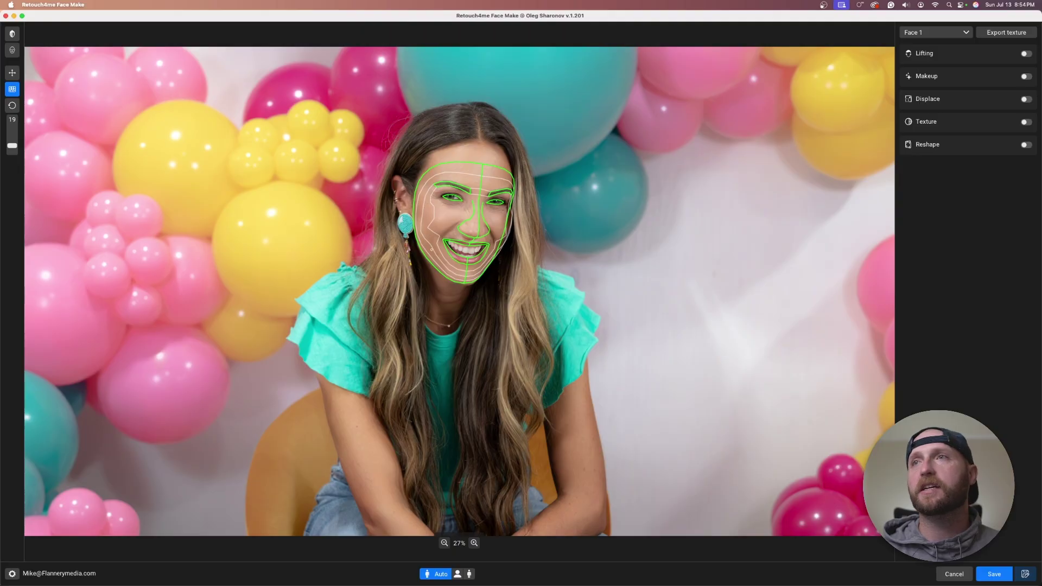
{"action": "left_click_drag", "start_coordinate": [12, 146], "coordinate": [12, 131]}
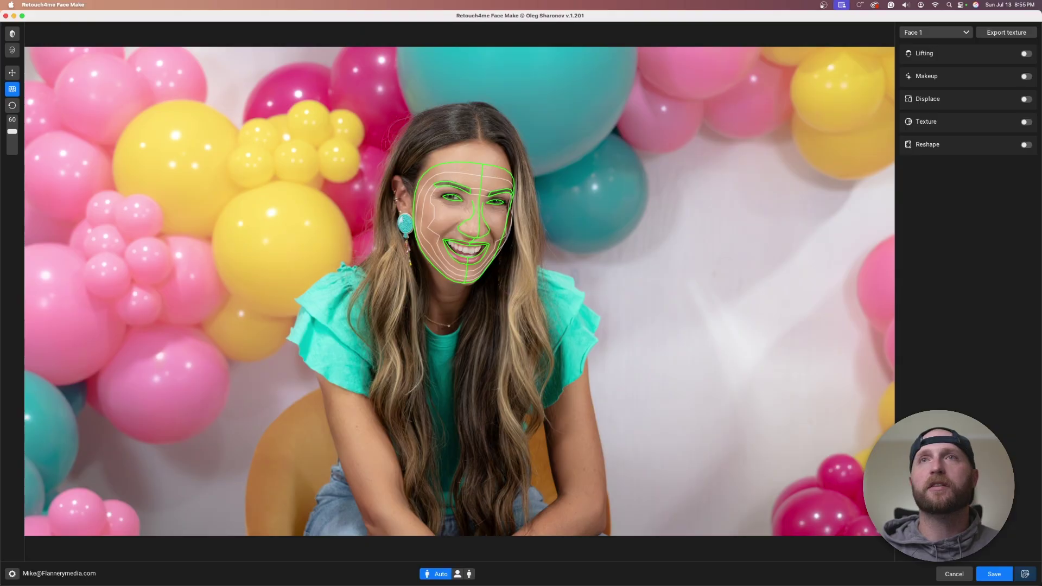
{"action": "left_click_drag", "start_coordinate": [12, 132], "coordinate": [12, 138]}
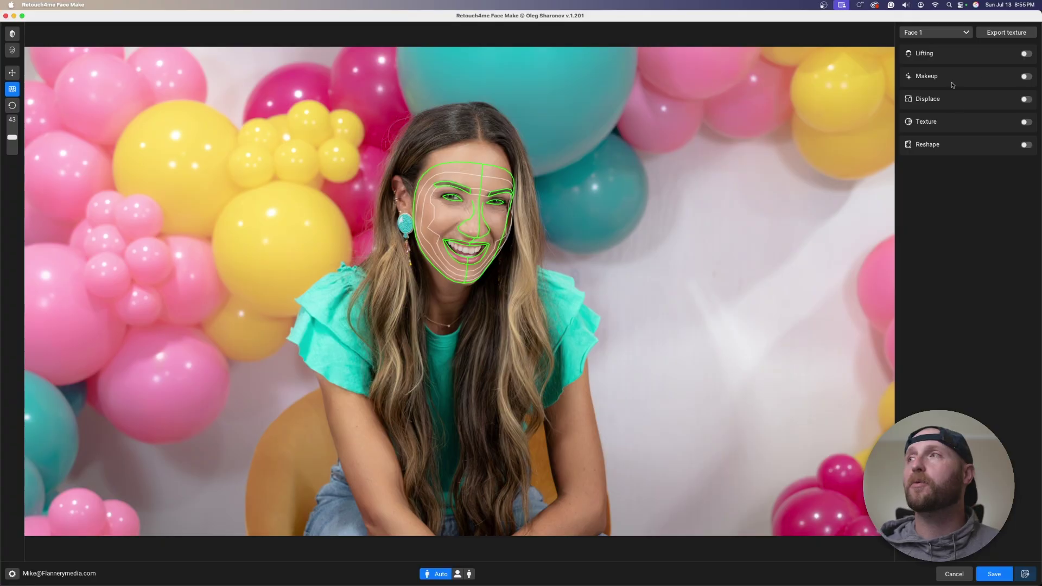
Enable the Lifting section for Face 1 and raise the Lifting amount to 100
{"action": "left_click", "coordinate": [1027, 54]}
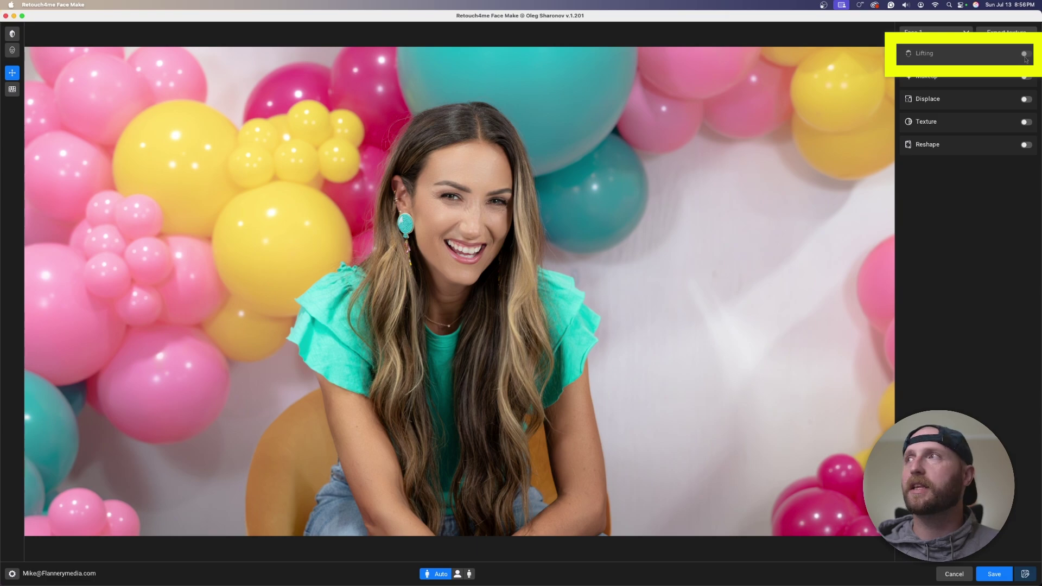
{"action": "left_click", "coordinate": [1028, 56]}
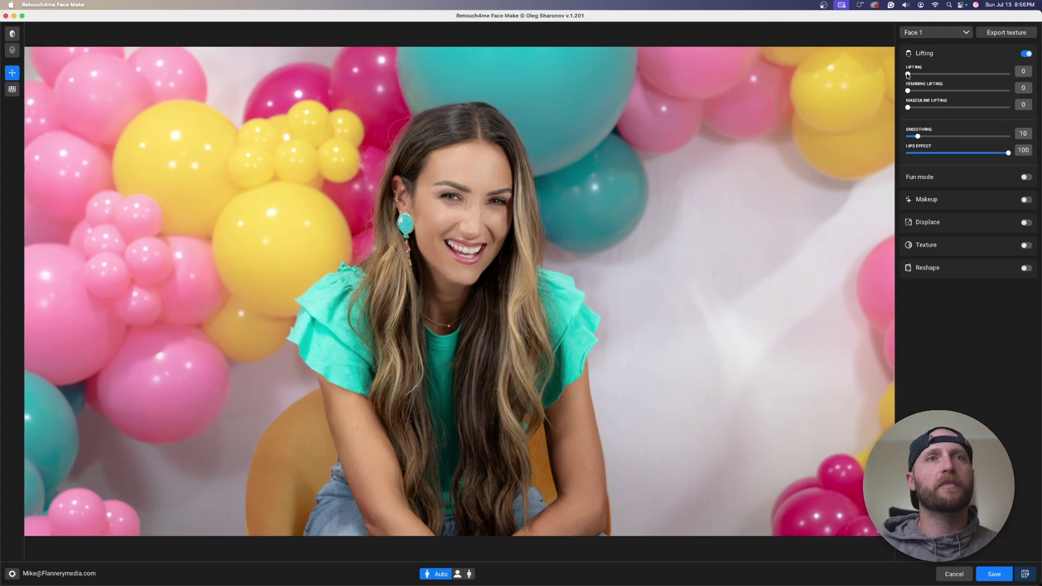
{"action": "left_click_drag", "start_coordinate": [907, 75], "coordinate": [1008, 74]}
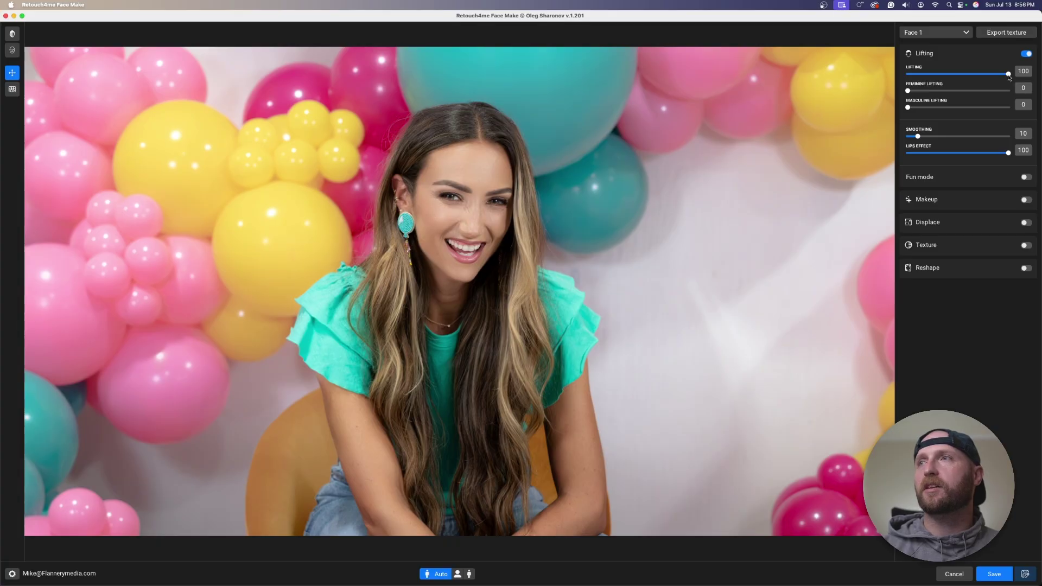
{"action": "mouse_move", "coordinate": [1009, 74]}
{"action": "left_mouse_down"}
{"action": "mouse_move", "coordinate": [988, 77]}
{"action": "mouse_move", "coordinate": [1018, 67]}
{"action": "left_mouse_up"}
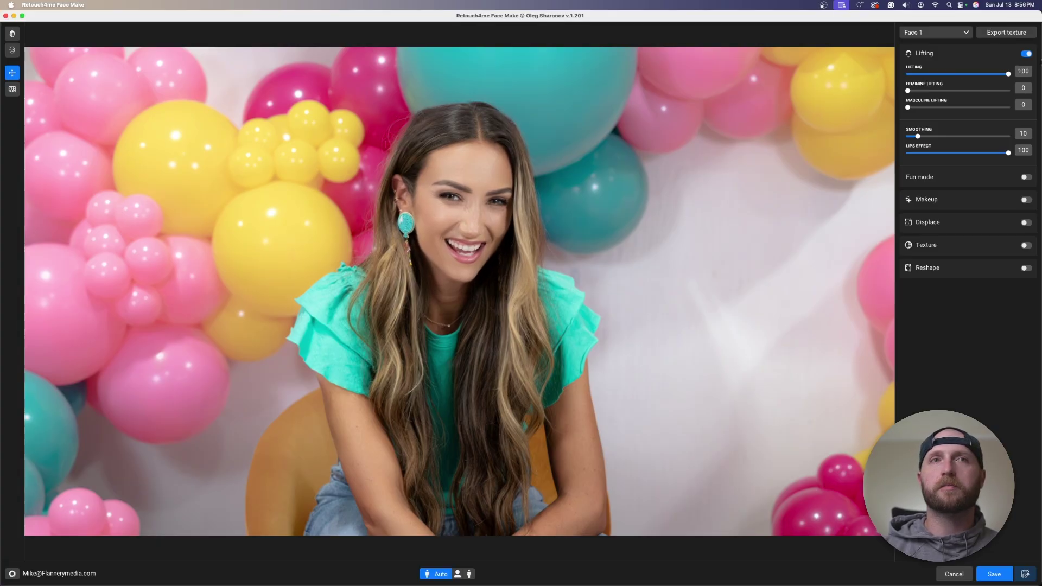
{"action": "mouse_move", "coordinate": [1041, 62]}
{"action": "left_mouse_down"}
{"action": "mouse_move", "coordinate": [849, 75]}
{"action": "mouse_move", "coordinate": [1040, 58]}
{"action": "left_mouse_up"}
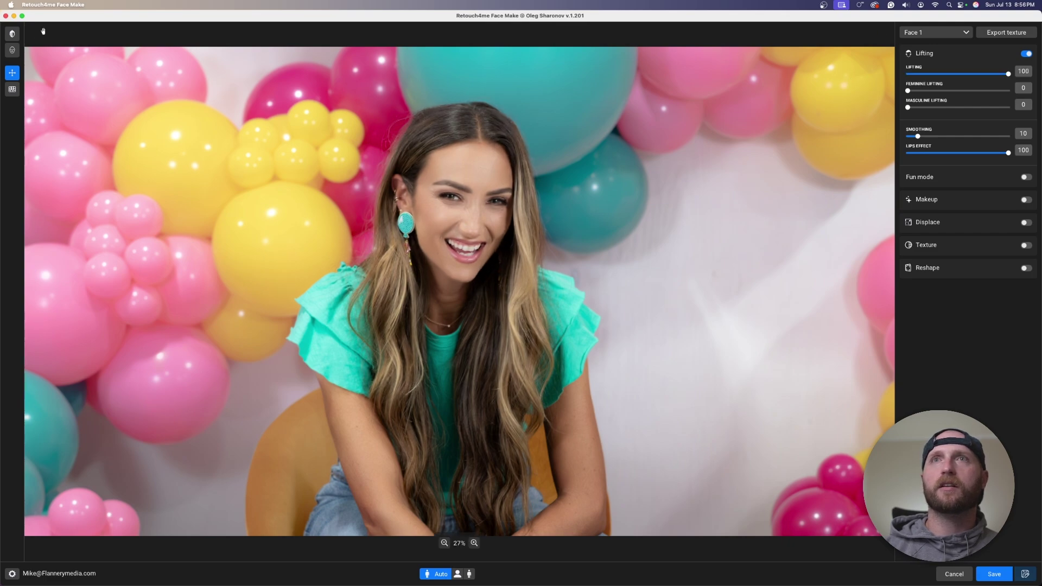
Compare the lifted face with the original photo several times
{"action": "left_click", "coordinate": [11, 38]}
{"action": "left_click", "coordinate": [11, 38]}
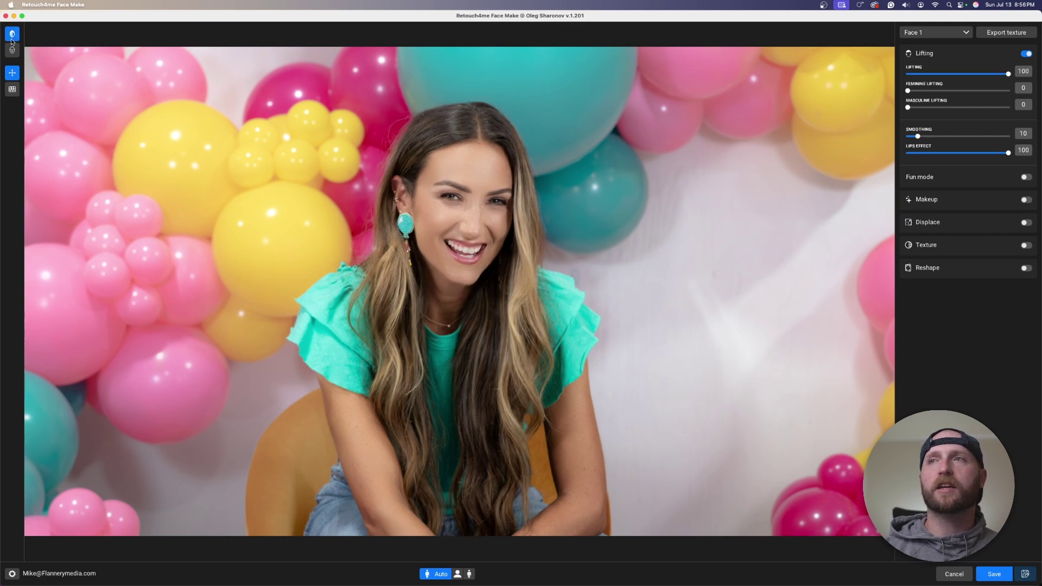
{"action": "left_click", "coordinate": [12, 38]}
{"action": "left_click", "coordinate": [12, 38]}
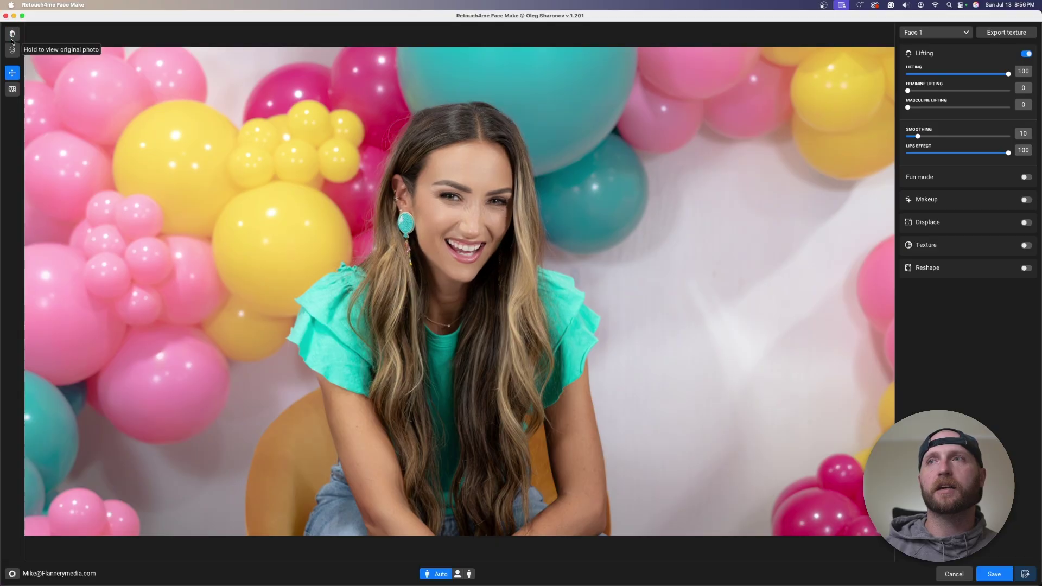
{"action": "left_click", "coordinate": [12, 38]}
{"action": "left_click", "coordinate": [12, 39]}
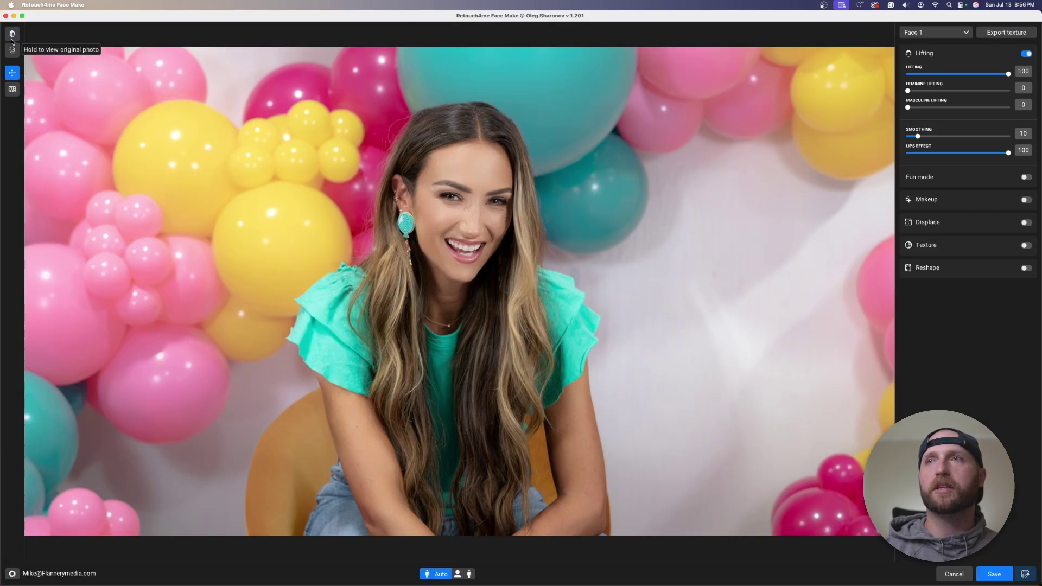
{"action": "left_click", "coordinate": [12, 39]}
{"action": "left_click", "coordinate": [11, 39]}
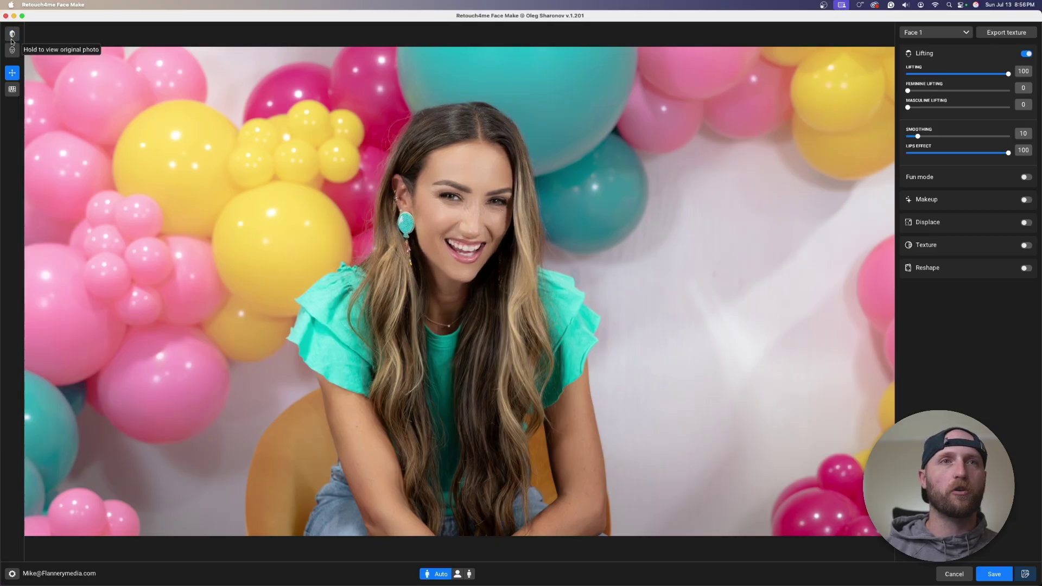
{"action": "left_click", "coordinate": [12, 39]}
{"action": "left_click", "coordinate": [10, 42]}
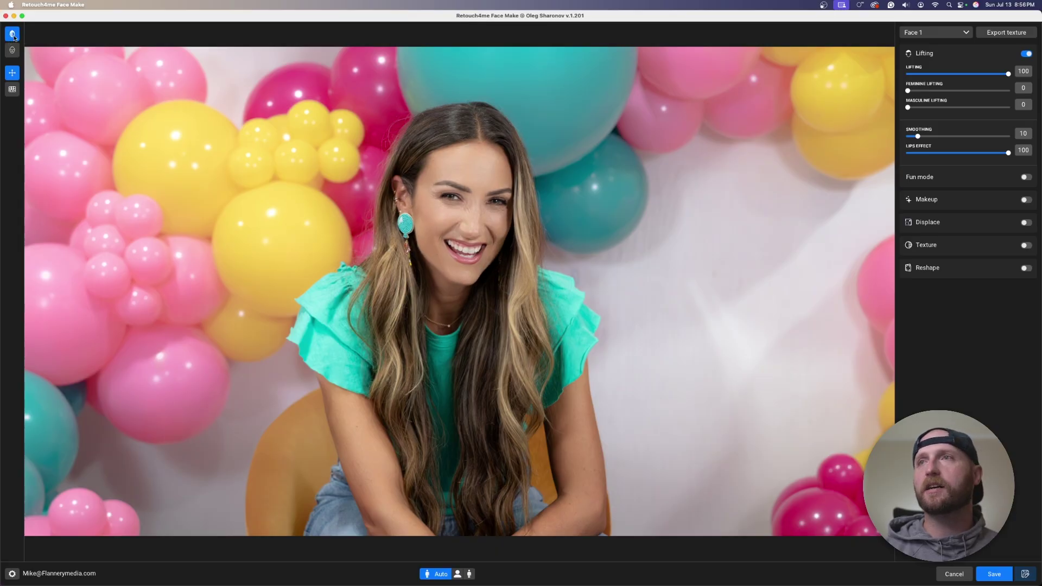
{"action": "left_click", "coordinate": [15, 36]}
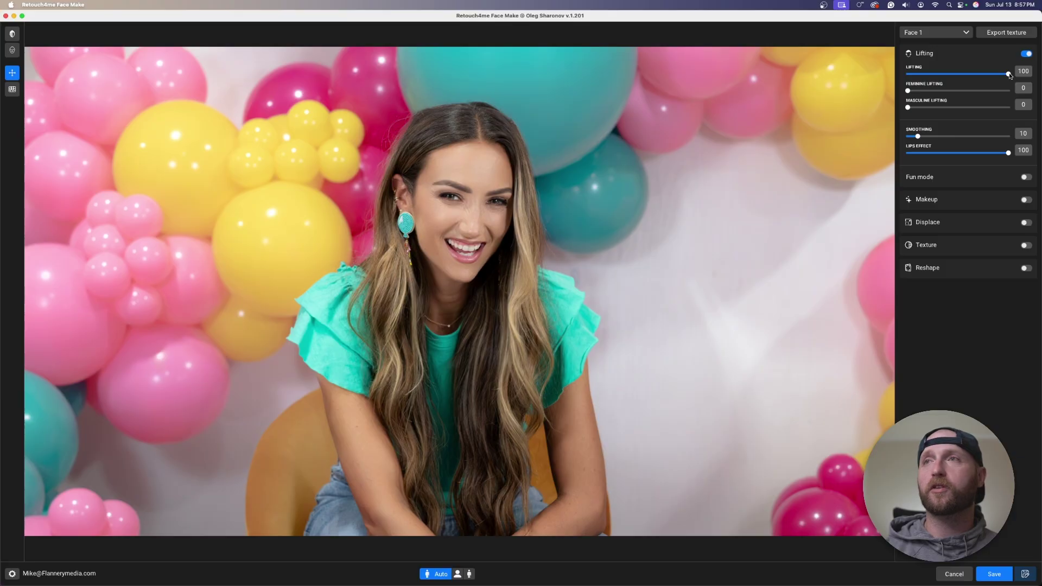
Try Lifting at its minimum of 0 and its maximum, settling on 64
{"action": "left_click_drag", "start_coordinate": [1010, 75], "coordinate": [834, 86]}
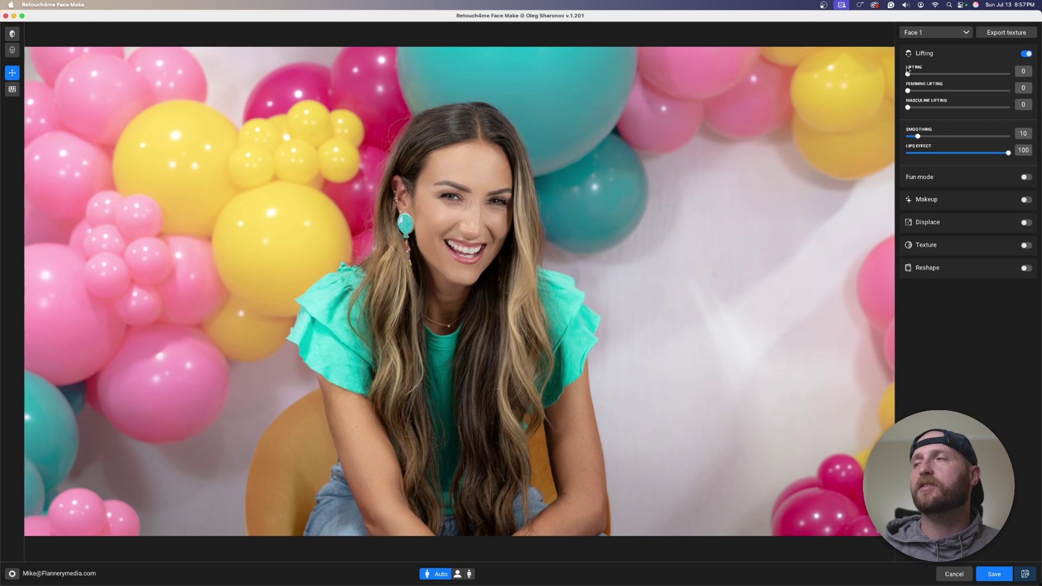
{"action": "left_click_drag", "start_coordinate": [910, 75], "coordinate": [1041, 64]}
{"action": "left_click_drag", "start_coordinate": [1009, 73], "coordinate": [972, 74]}
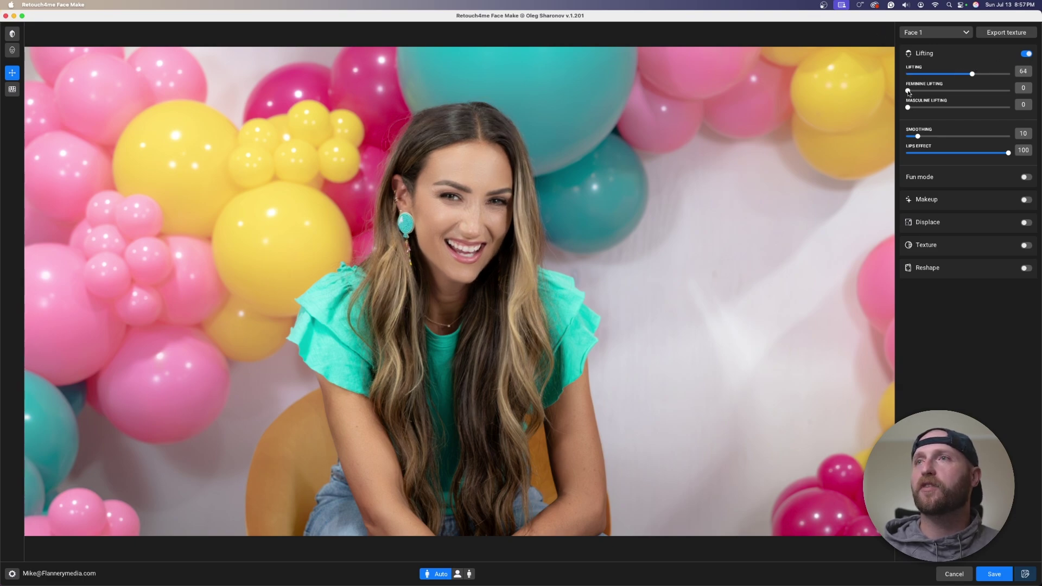
Try Feminine Lifting and Masculine Lifting one at a time at 100, returning each to 0
{"action": "left_click_drag", "start_coordinate": [908, 91], "coordinate": [1014, 86]}
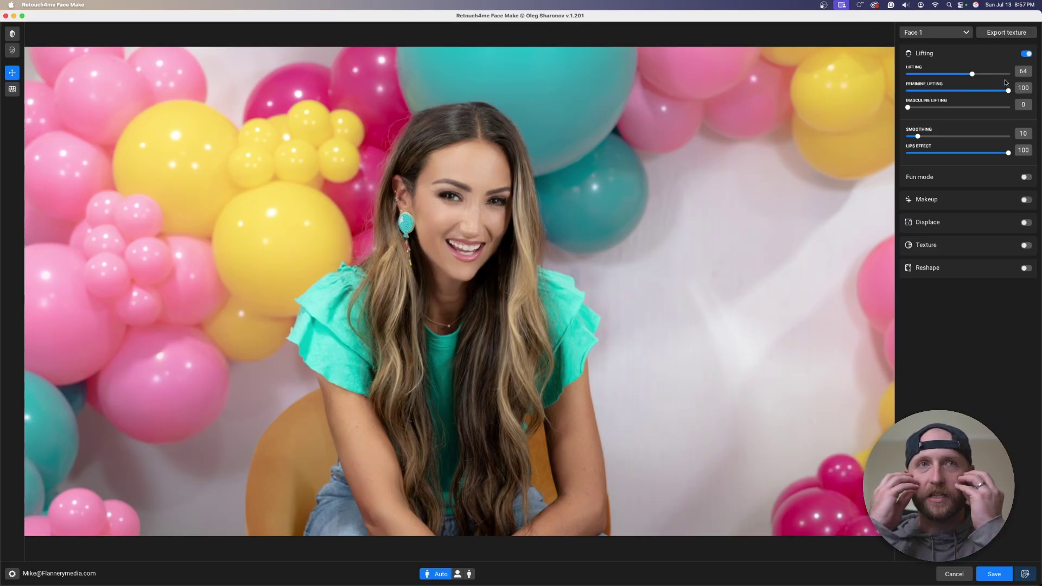
{"action": "left_click_drag", "start_coordinate": [1009, 90], "coordinate": [891, 92]}
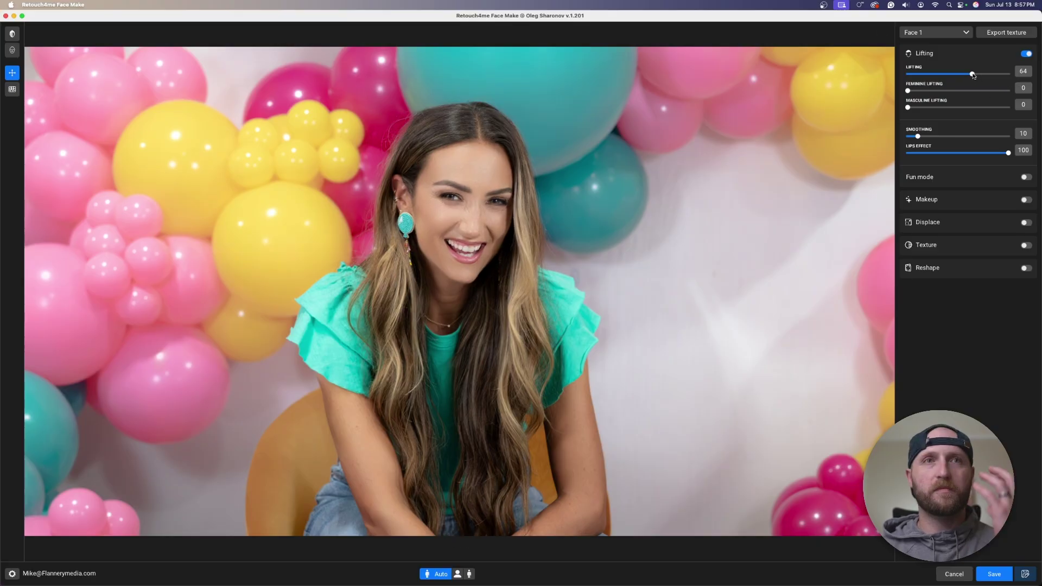
{"action": "left_click_drag", "start_coordinate": [907, 107], "coordinate": [1041, 94]}
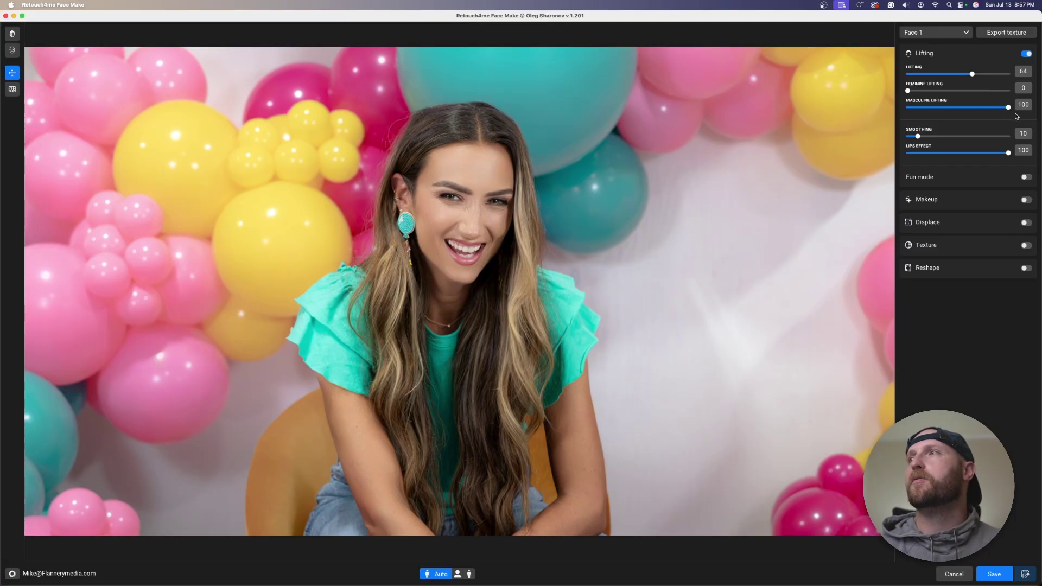
{"action": "left_click_drag", "start_coordinate": [1008, 107], "coordinate": [901, 111]}
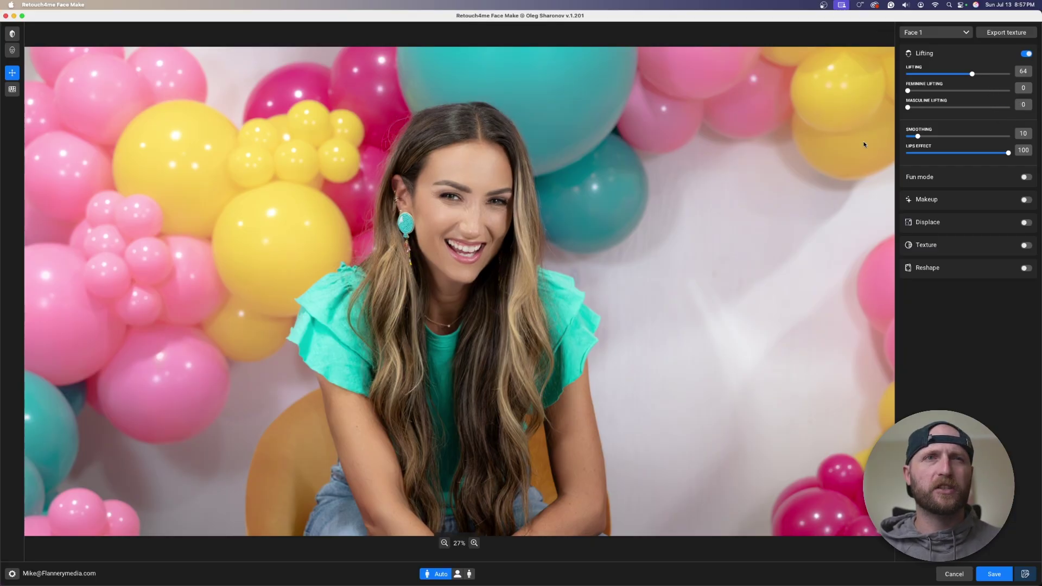
{"action": "key", "text": "super+z"}
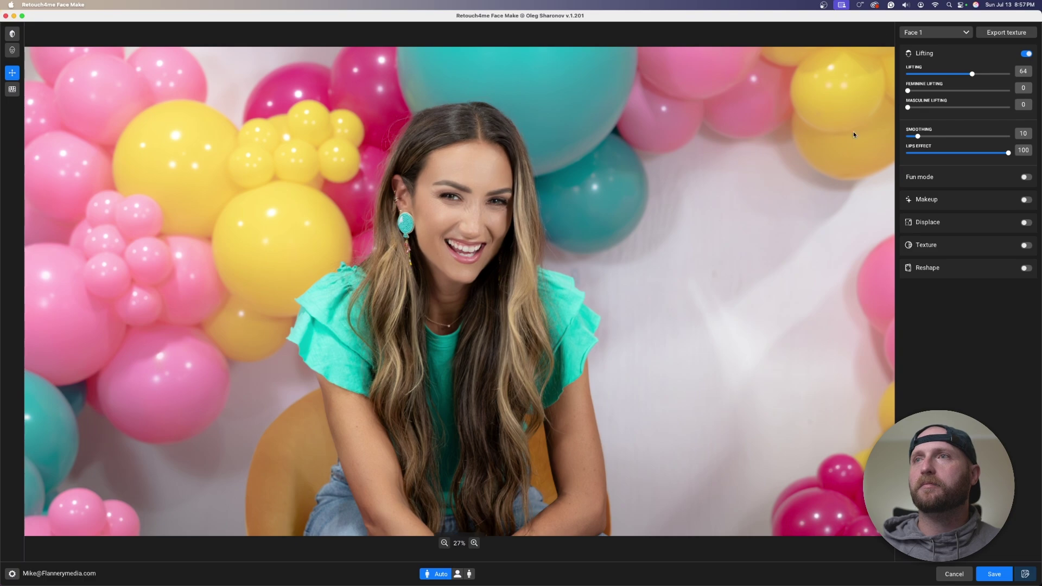
{"action": "key", "text": "super+shift+z"}
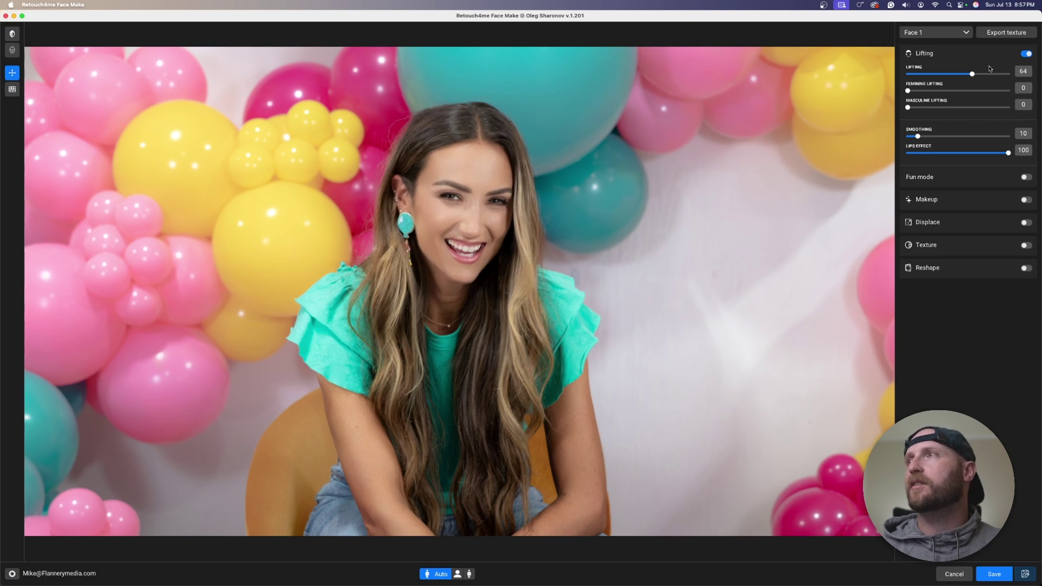
Try Smoothing at 50 with Lifting first at 6 and then at 31
{"action": "left_click_drag", "start_coordinate": [973, 74], "coordinate": [914, 74]}
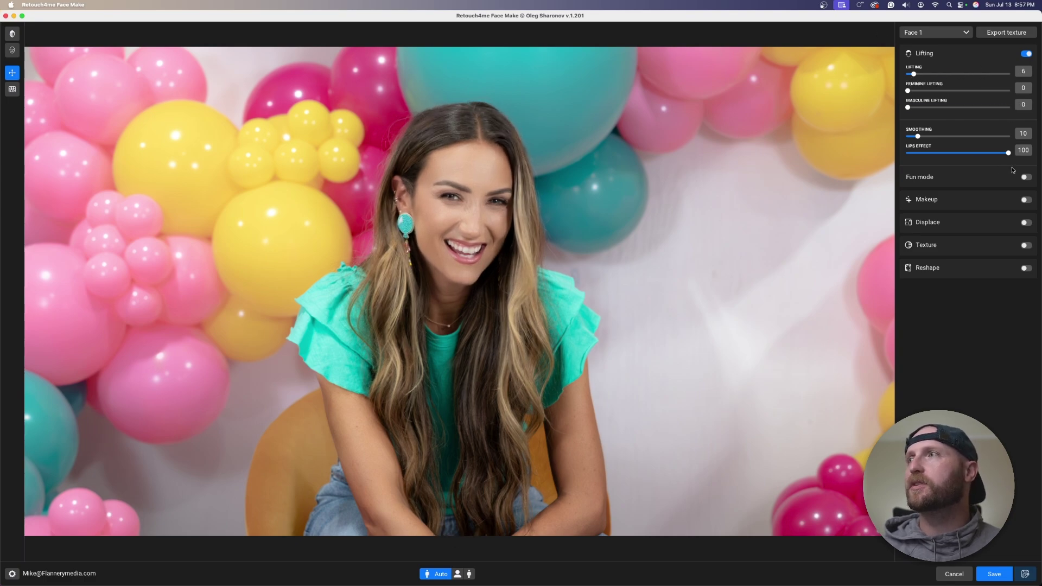
{"action": "left_click_drag", "start_coordinate": [917, 136], "coordinate": [960, 136]}
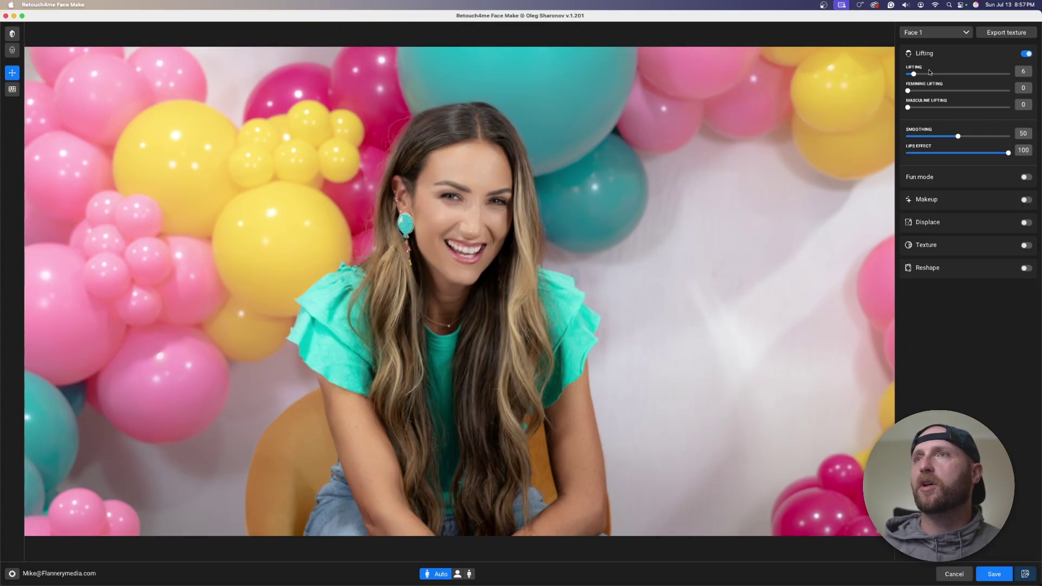
{"action": "left_click_drag", "start_coordinate": [914, 74], "coordinate": [939, 74]}
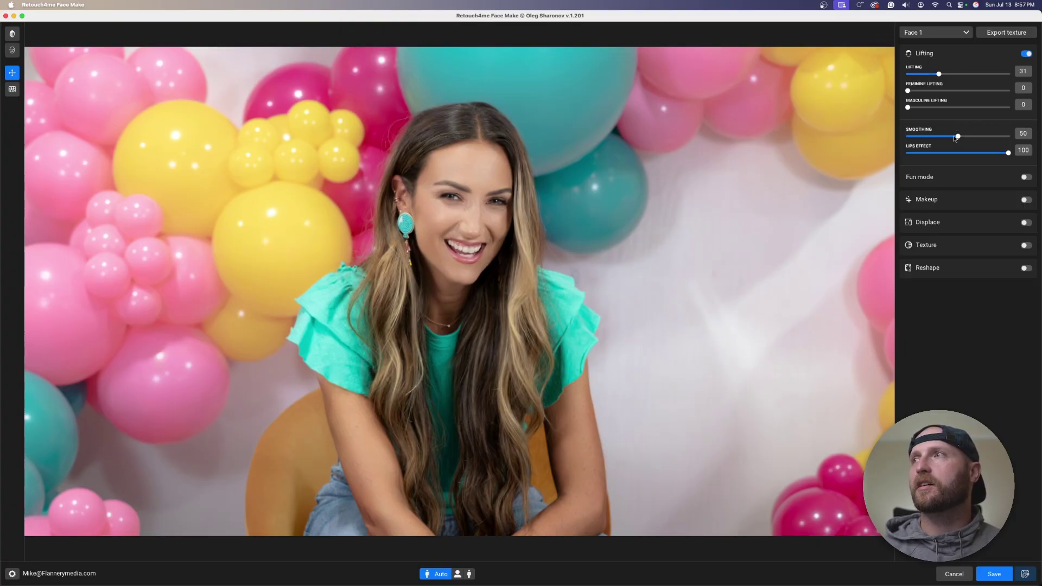
Reduce Smoothing to 0, Lifting to 5 and Lips Effect to 0
{"action": "left_click_drag", "start_coordinate": [956, 136], "coordinate": [909, 137]}
{"action": "left_click", "coordinate": [913, 75]}
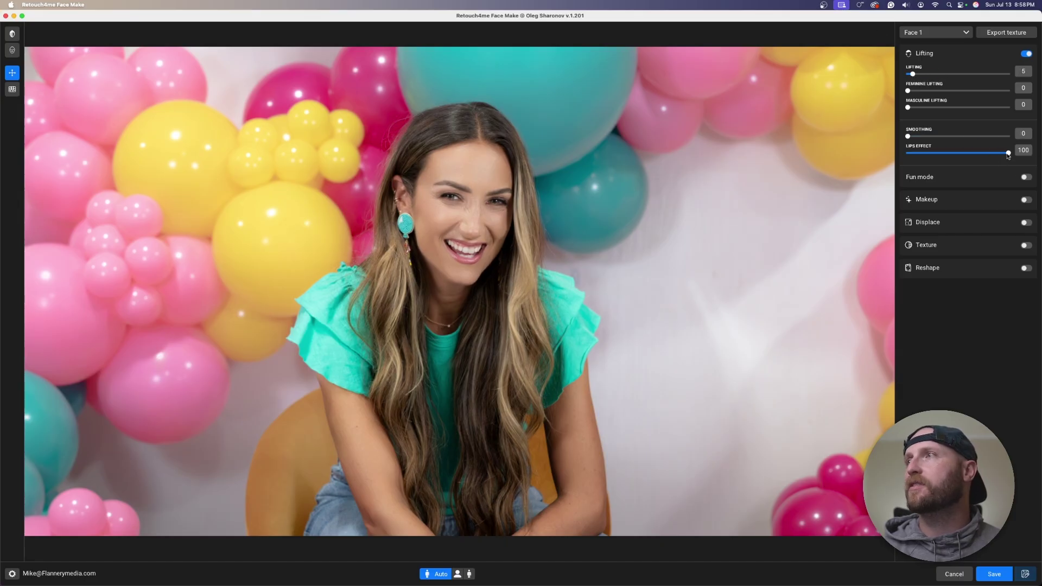
{"action": "left_click", "coordinate": [908, 154]}
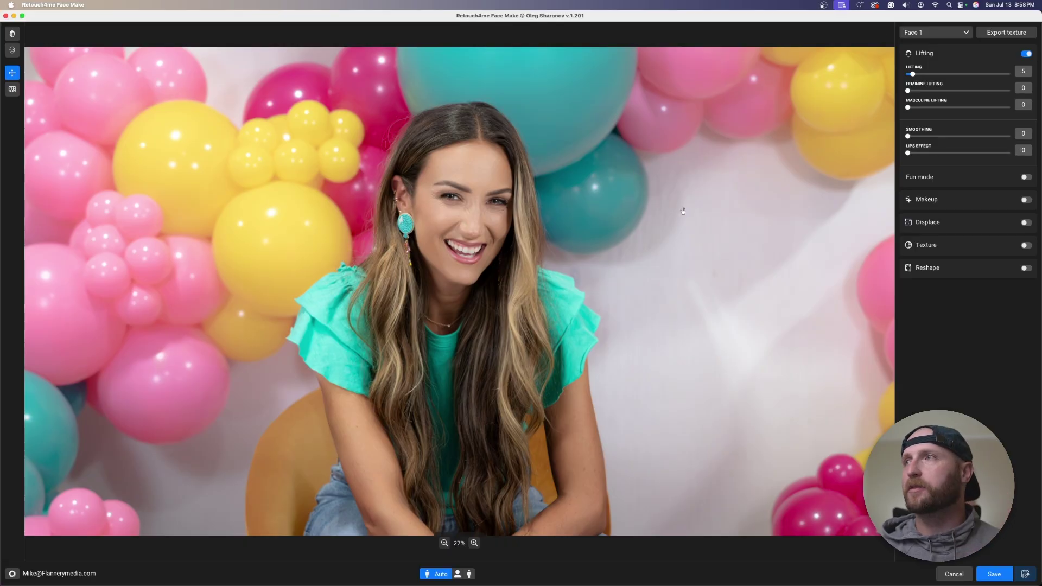
Turn on Fun mode and set Lifting, Feminine Lifting and Masculine Lifting to -300
{"action": "left_click", "coordinate": [1025, 177]}
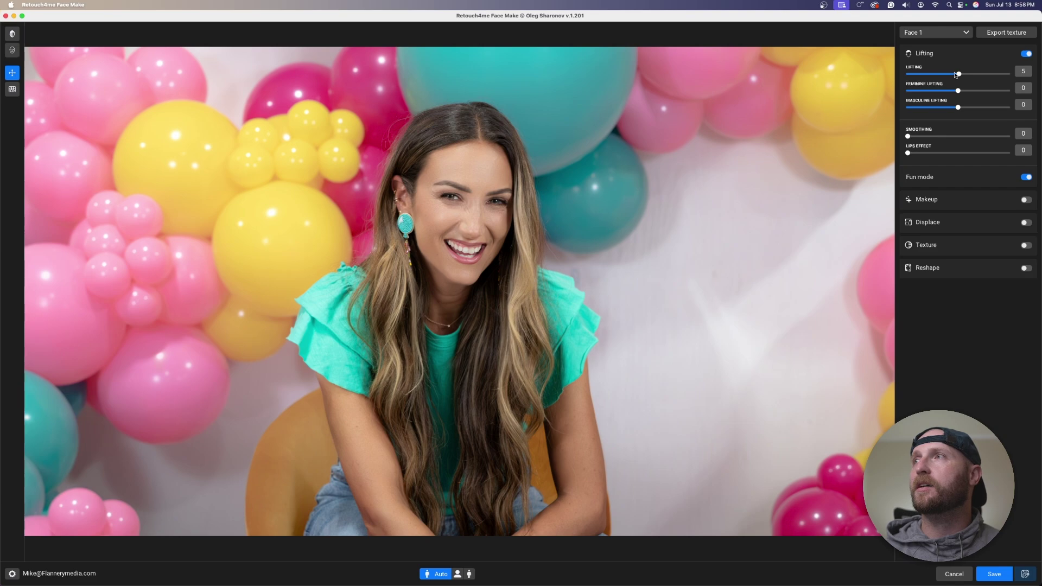
{"action": "left_click_drag", "start_coordinate": [959, 74], "coordinate": [902, 75]}
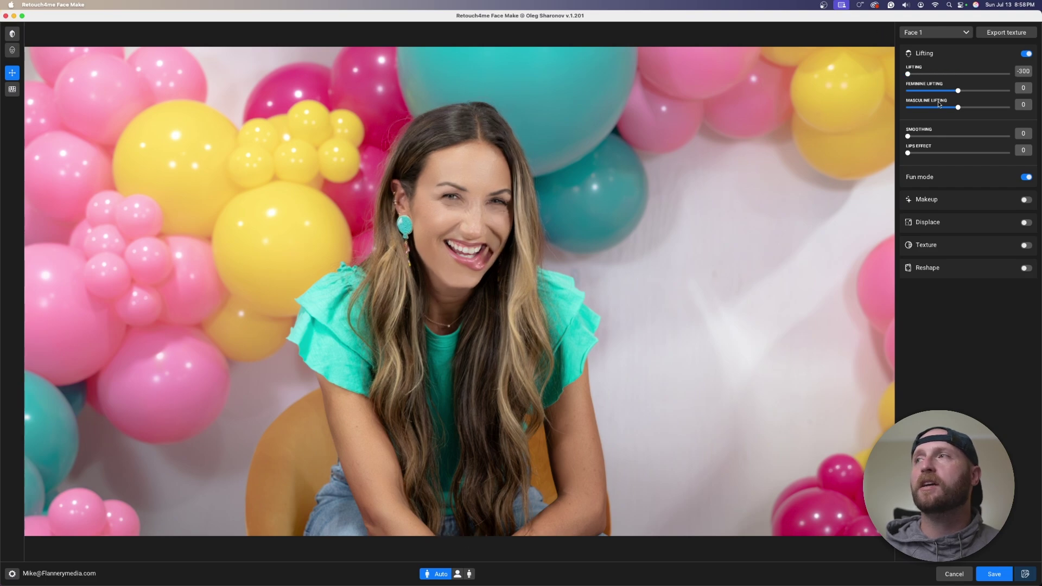
{"action": "left_click_drag", "start_coordinate": [958, 90], "coordinate": [839, 96]}
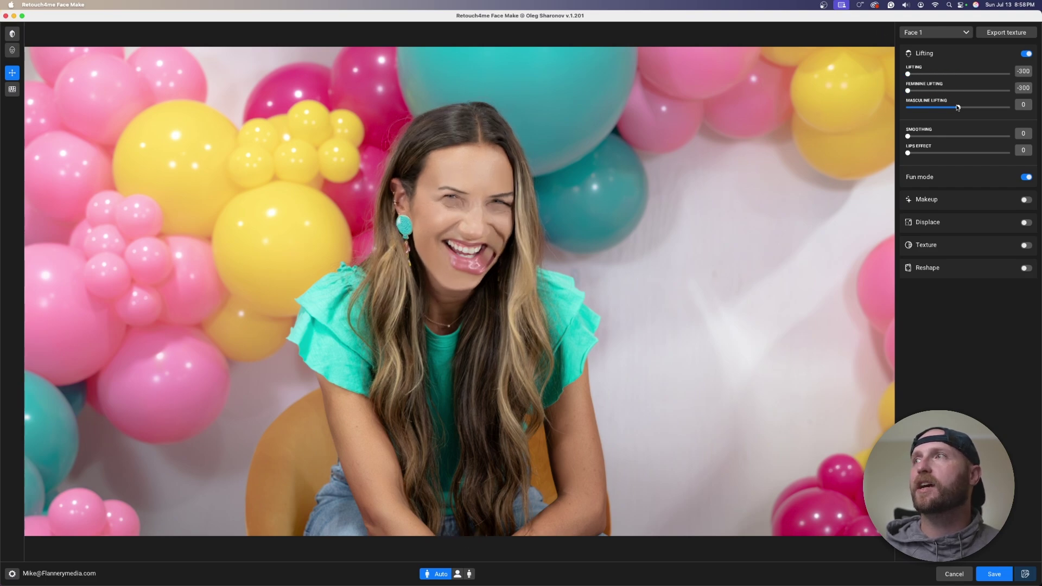
{"action": "left_click_drag", "start_coordinate": [958, 107], "coordinate": [834, 105]}
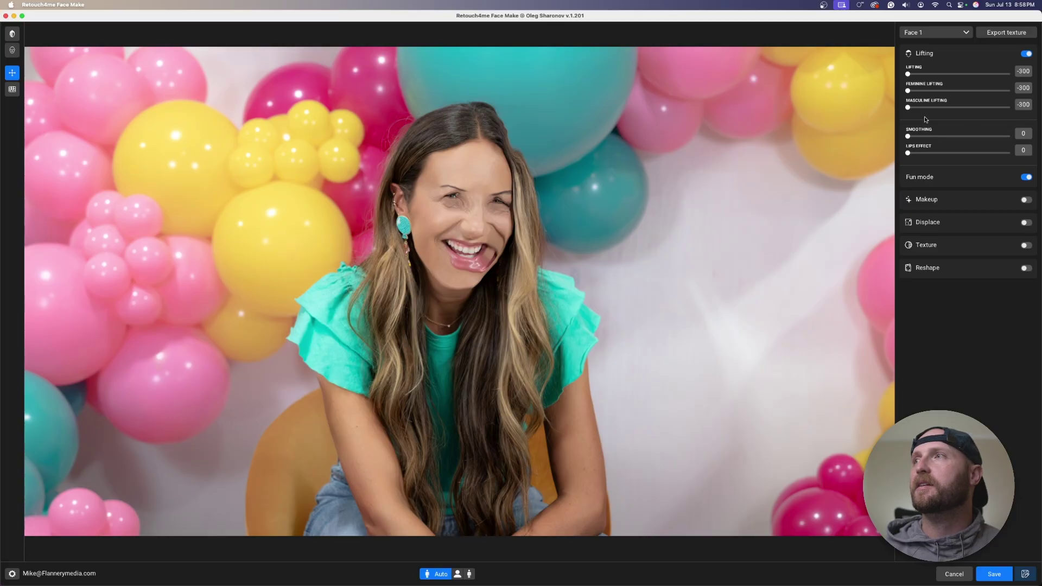
Set Masculine Lifting to 42 and both Lifting and Feminine Lifting to 300
{"action": "left_click_drag", "start_coordinate": [908, 107], "coordinate": [965, 107]}
{"action": "left_click_drag", "start_coordinate": [908, 91], "coordinate": [1039, 65]}
{"action": "left_click_drag", "start_coordinate": [950, 90], "coordinate": [1041, 84]}
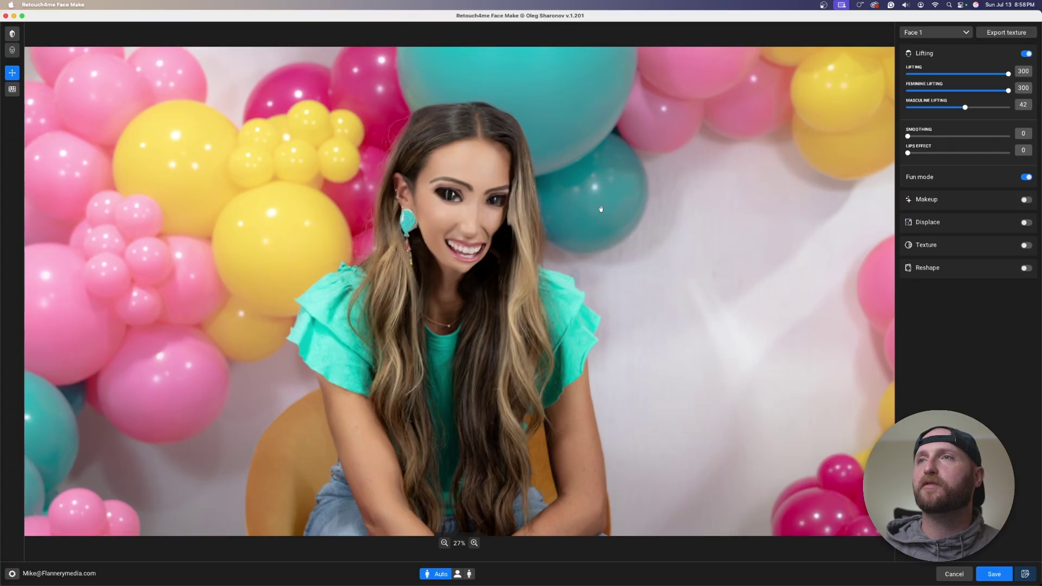
Try Masculine Lifting at 300 and Feminine Lifting at -300, with Smoothing and Lips Effect both at 100
{"action": "left_click_drag", "start_coordinate": [965, 107], "coordinate": [1038, 103]}
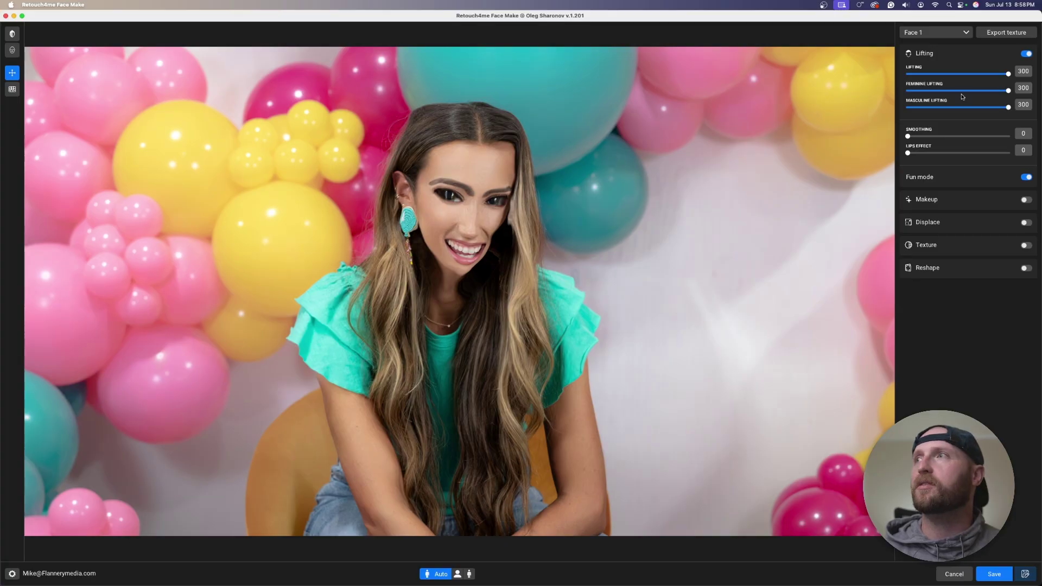
{"action": "left_click_drag", "start_coordinate": [961, 91], "coordinate": [908, 91]}
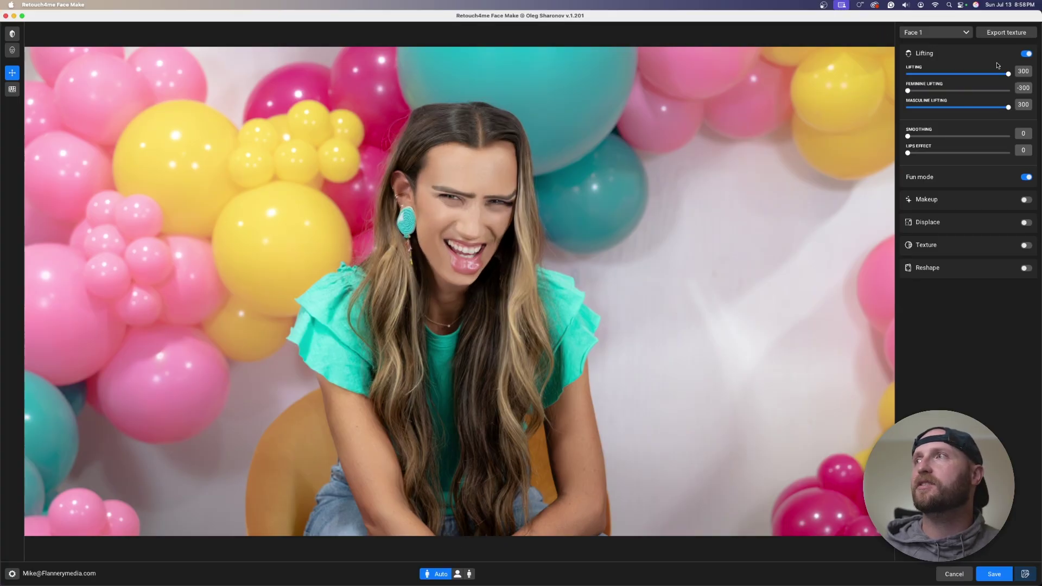
{"action": "left_click_drag", "start_coordinate": [908, 153], "coordinate": [1041, 144]}
{"action": "left_click_drag", "start_coordinate": [907, 137], "coordinate": [1010, 136]}
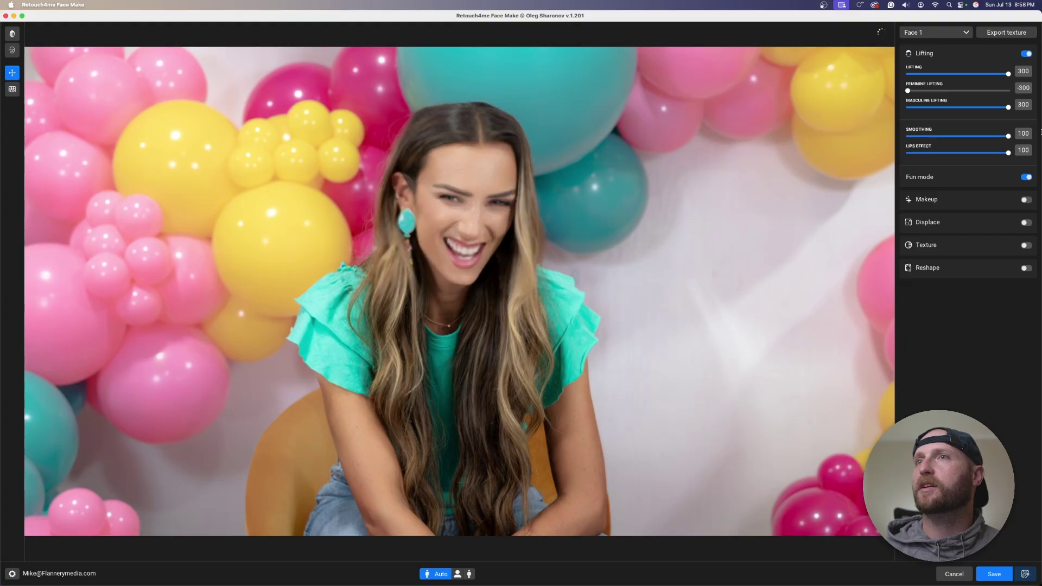
Turn off Fun mode and apply the Smoke Wisper style as the eye makeup
{"action": "left_click", "coordinate": [1027, 177]}
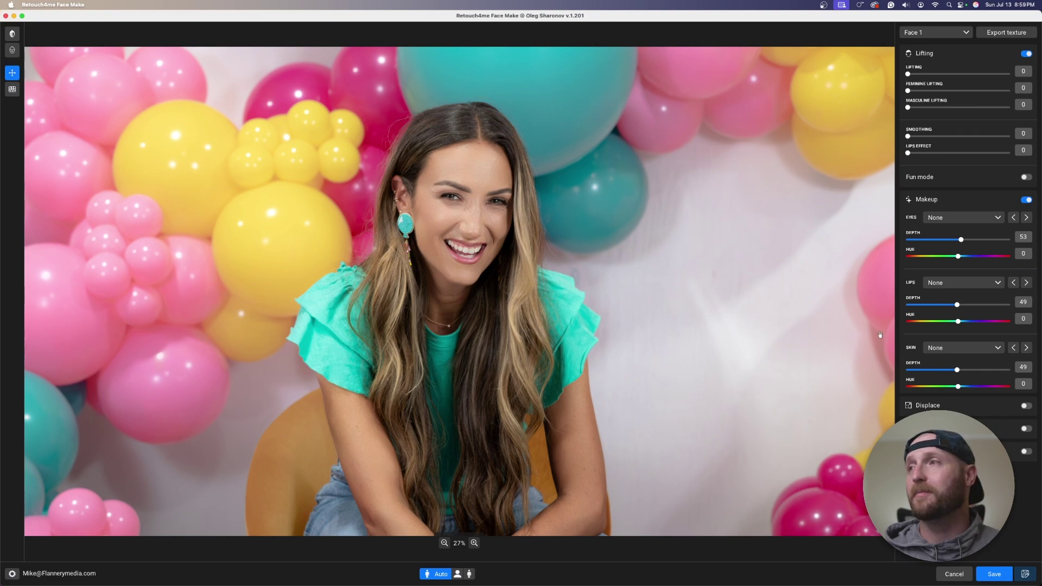
{"action": "left_click", "coordinate": [980, 218]}
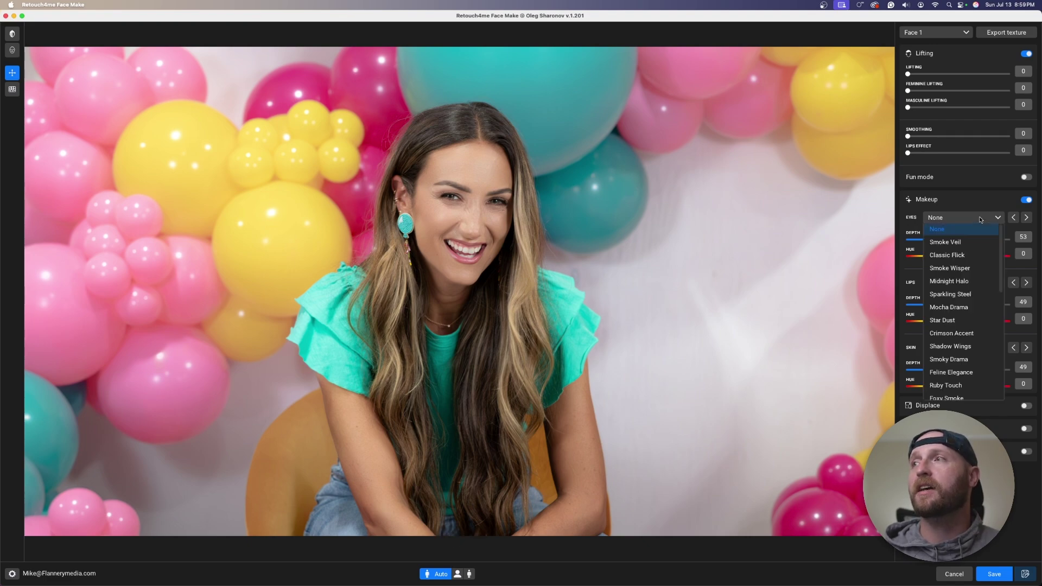
{"action": "left_click", "coordinate": [971, 219]}
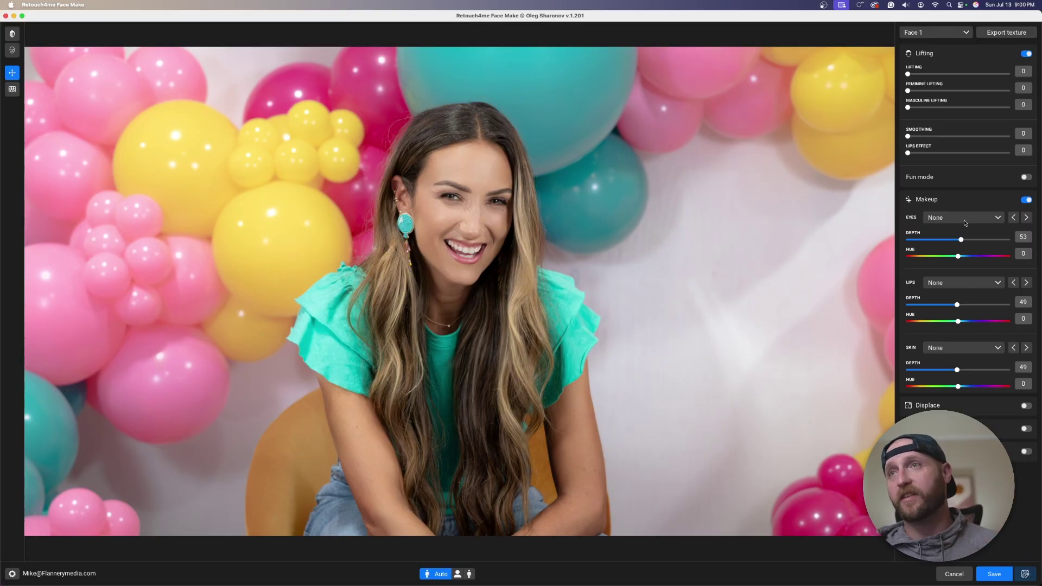
{"action": "left_click", "coordinate": [967, 219]}
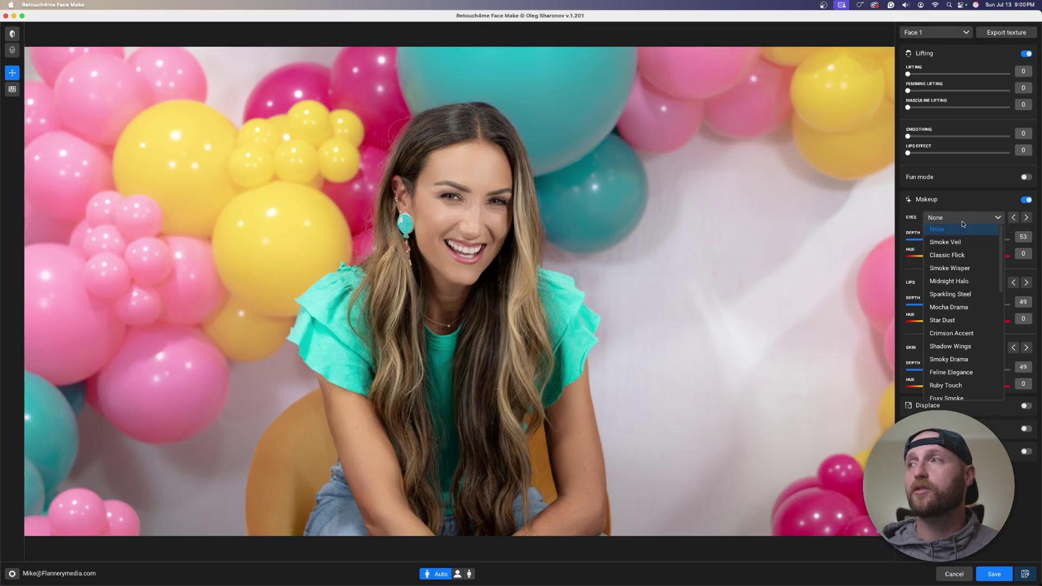
{"action": "left_click", "coordinate": [960, 270]}
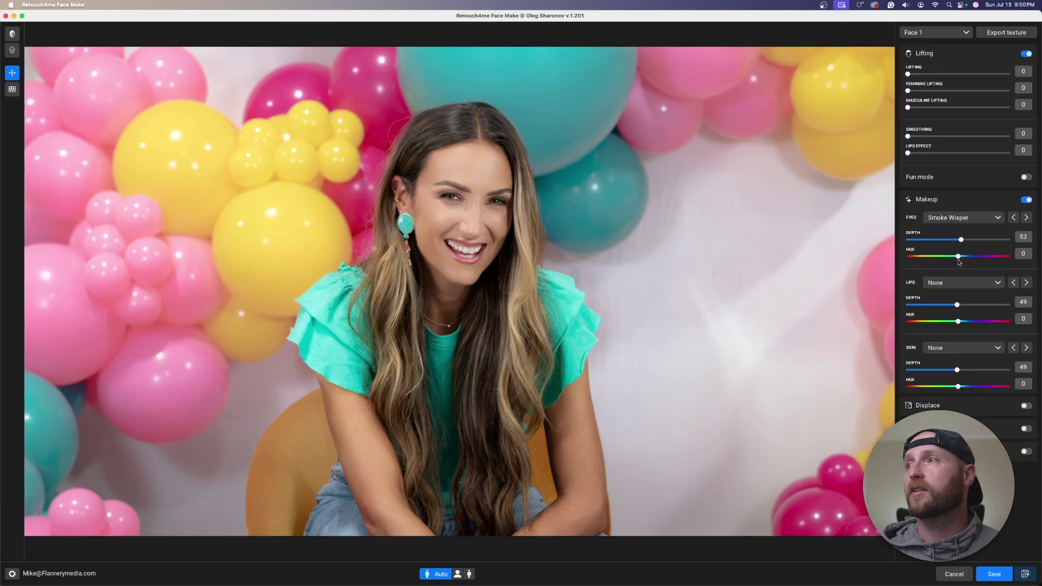
Try the eye makeup at Depth 100 with Hue -180, and change it to Hue -165 and Depth 54
{"action": "left_click_drag", "start_coordinate": [961, 239], "coordinate": [906, 256]}
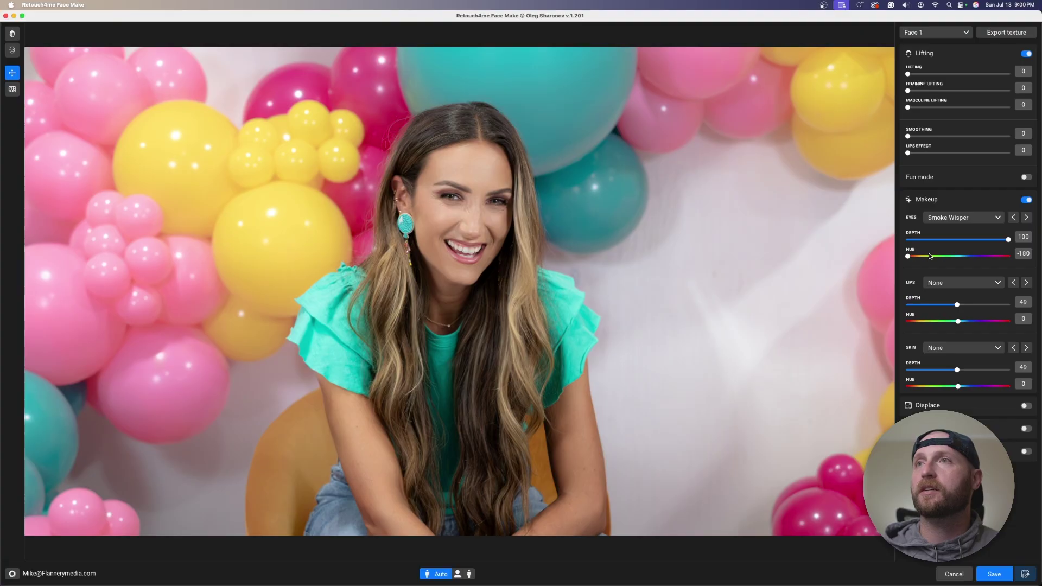
{"action": "left_click_drag", "start_coordinate": [959, 255], "coordinate": [913, 259]}
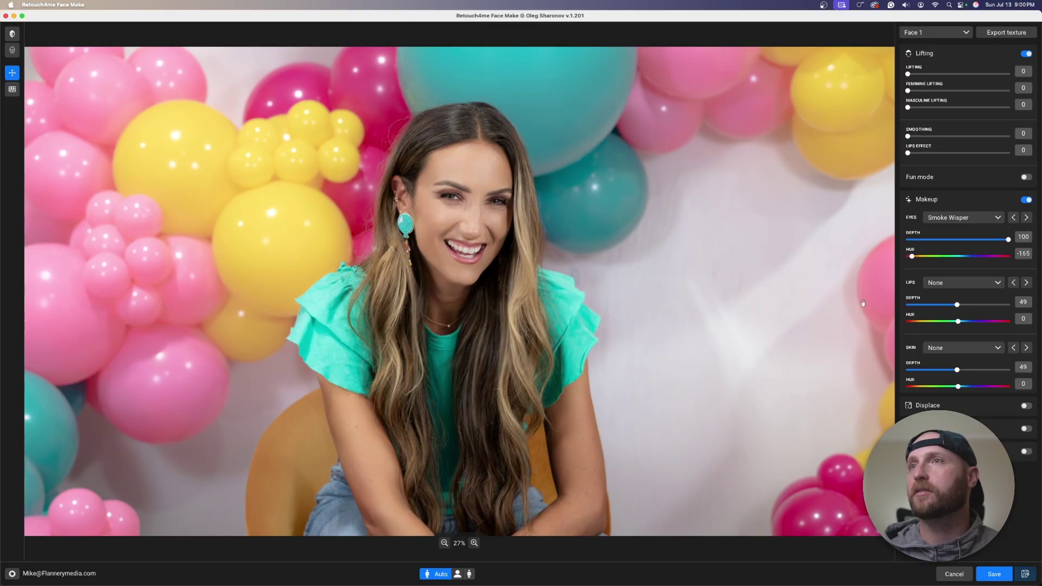
{"action": "left_click_drag", "start_coordinate": [1010, 241], "coordinate": [962, 239]}
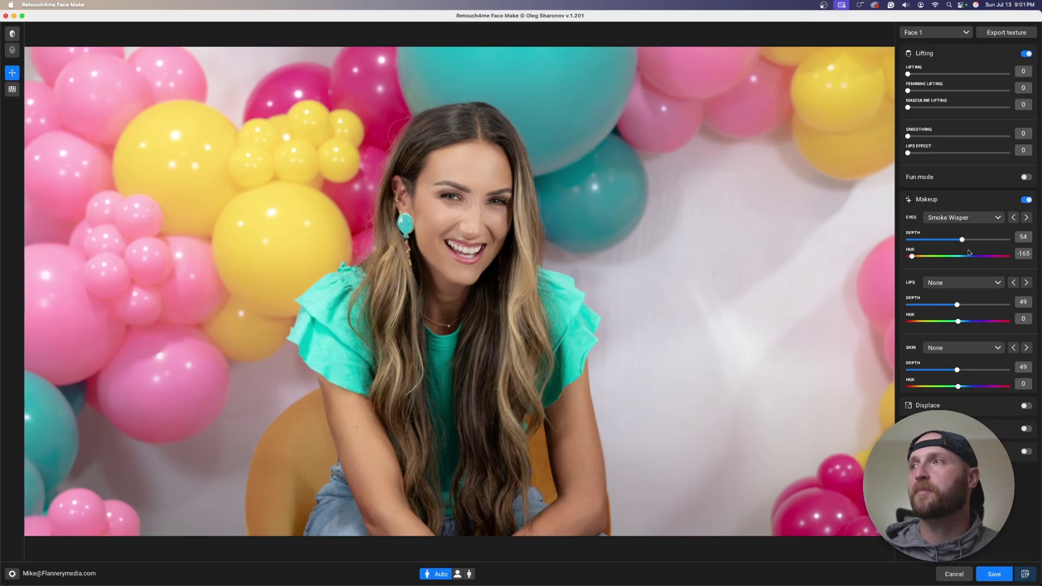
Try the Rainbow Mask eye makeup with Depth at 100 and Hue at 62
{"action": "left_click", "coordinate": [997, 218]}
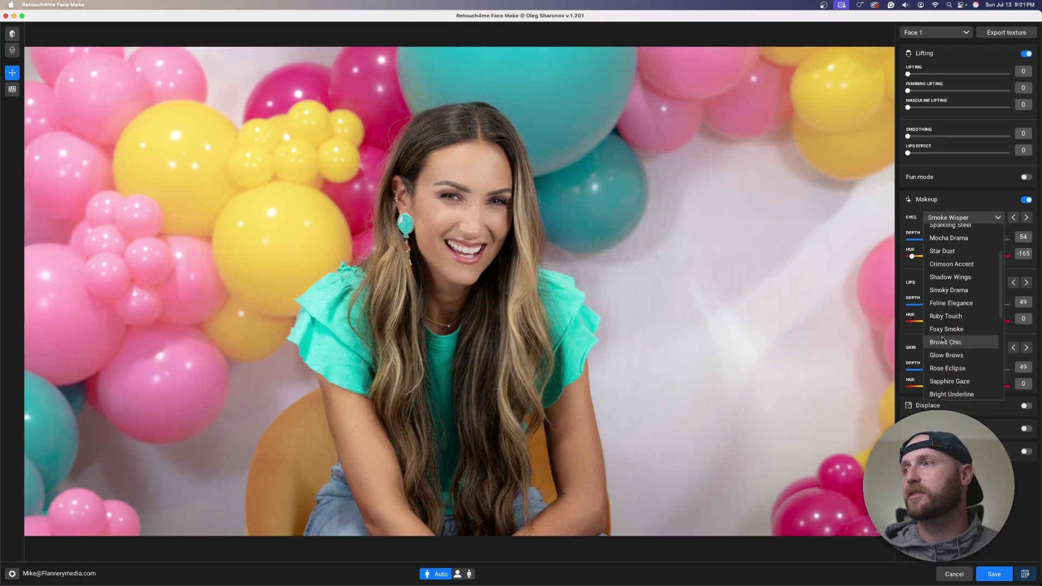
{"action": "left_click", "coordinate": [951, 382]}
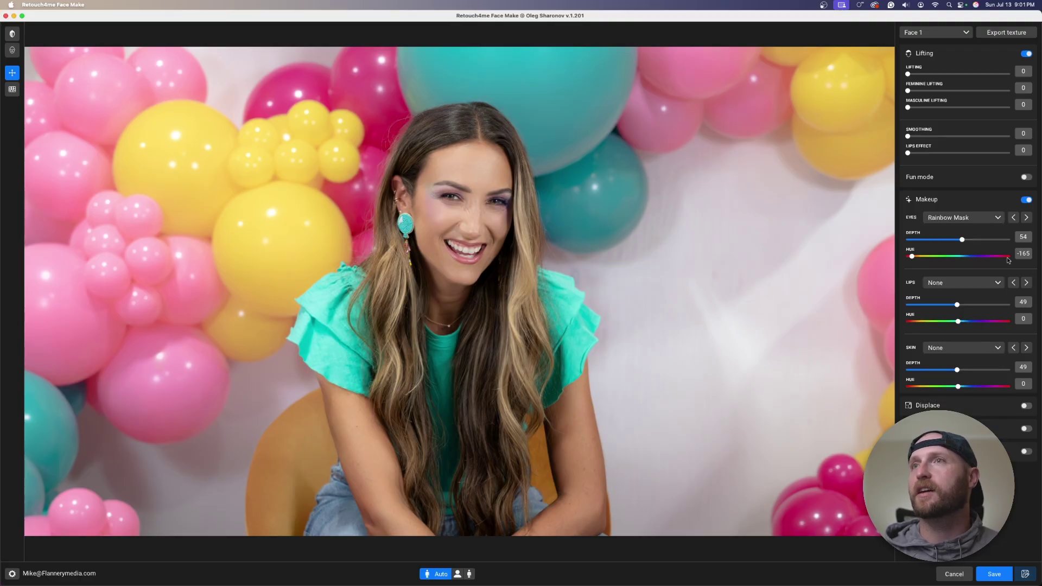
{"action": "left_click_drag", "start_coordinate": [964, 240], "coordinate": [1008, 240]}
{"action": "left_click_drag", "start_coordinate": [912, 257], "coordinate": [975, 260]}
Try the Leopard Charm eye makeup with its Hue set to 180
{"action": "left_click", "coordinate": [976, 218]}
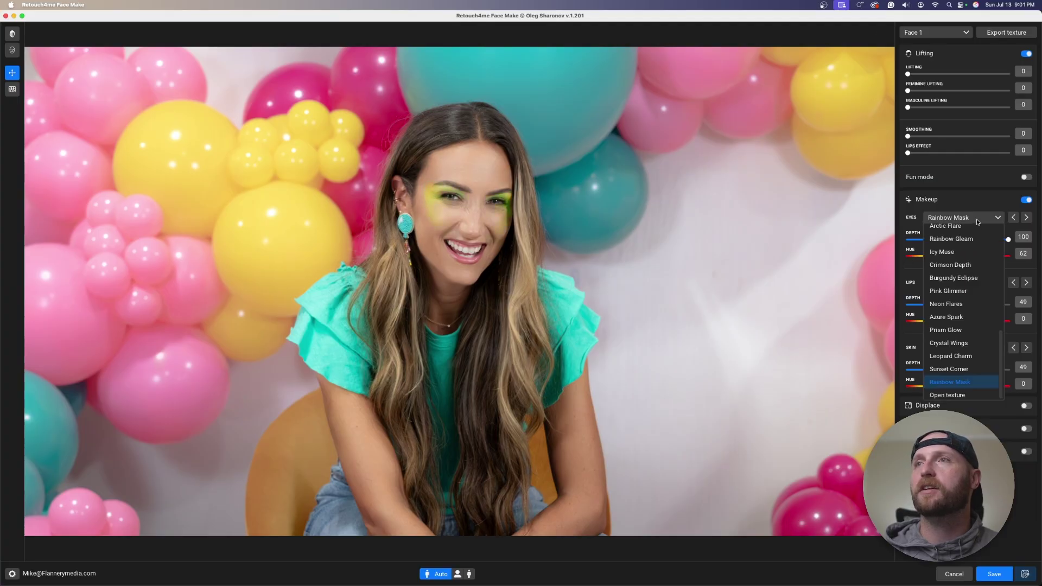
{"action": "left_click", "coordinate": [935, 357]}
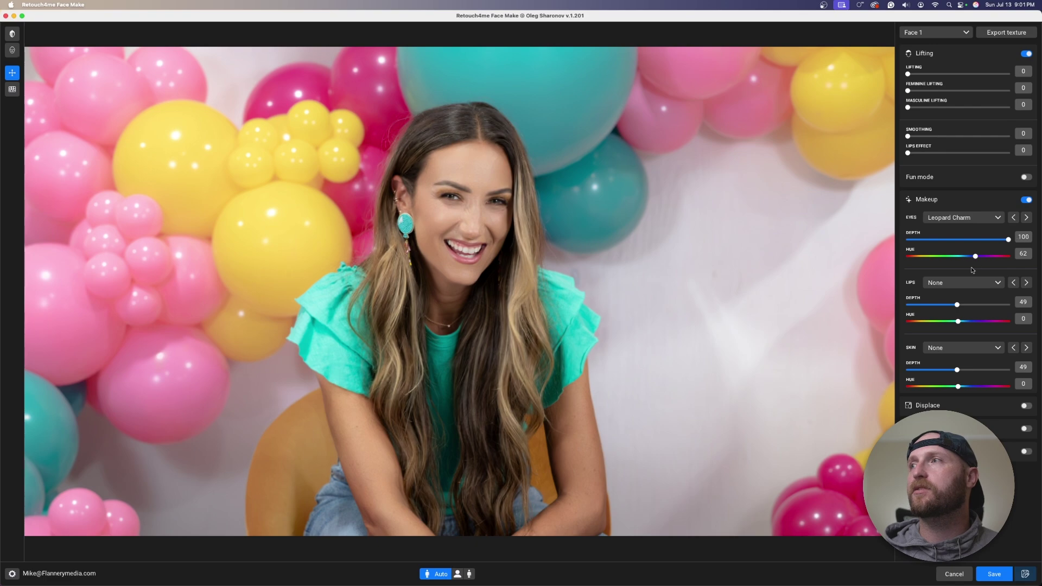
{"action": "left_click_drag", "start_coordinate": [976, 257], "coordinate": [1034, 257]}
Try the Neon Flares, Azure Spark and Icy Muse eye makeup styles one after another
{"action": "left_click", "coordinate": [976, 218]}
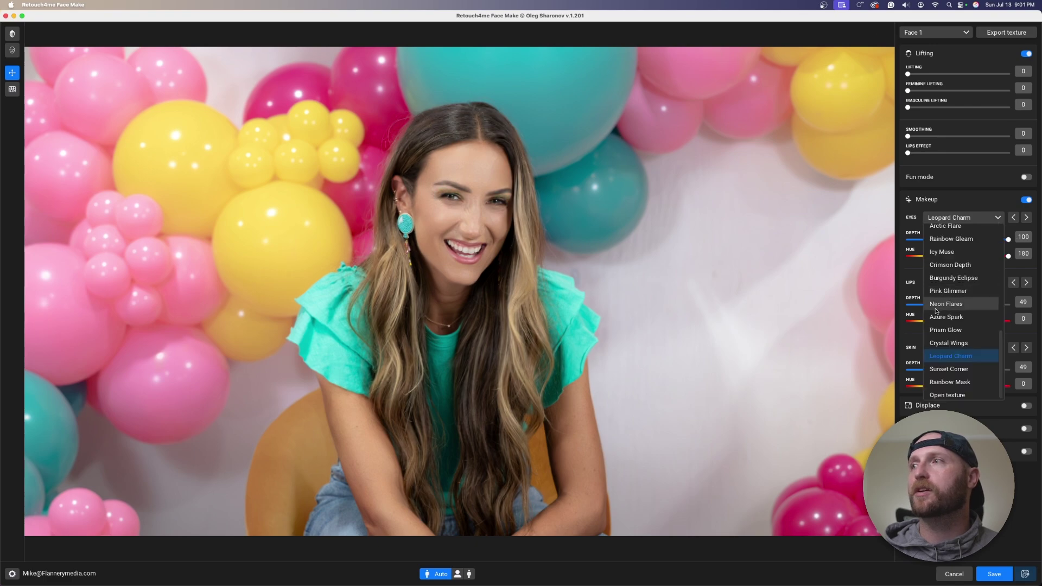
{"action": "left_click", "coordinate": [946, 304]}
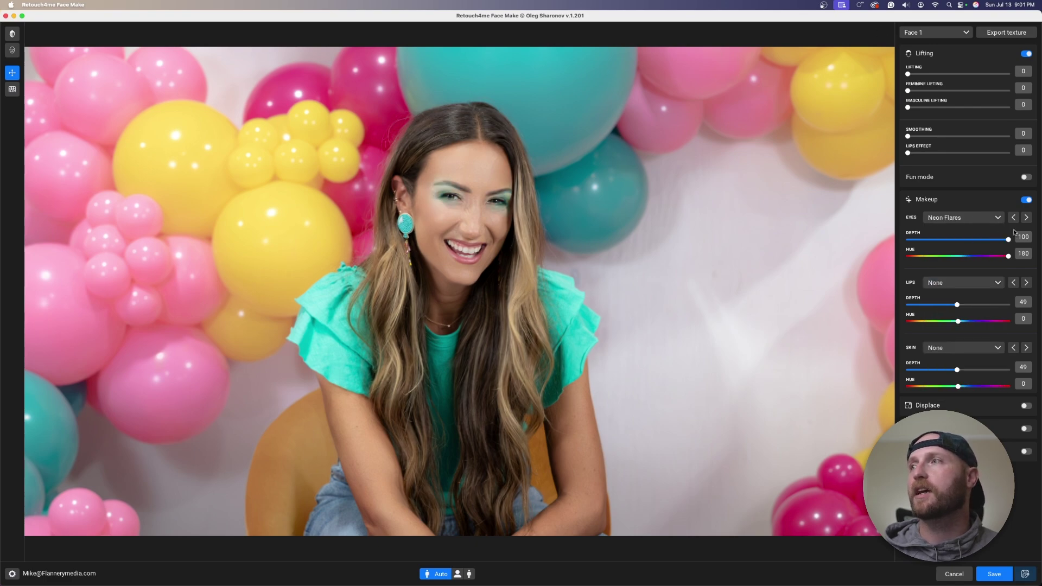
{"action": "left_click", "coordinate": [996, 219]}
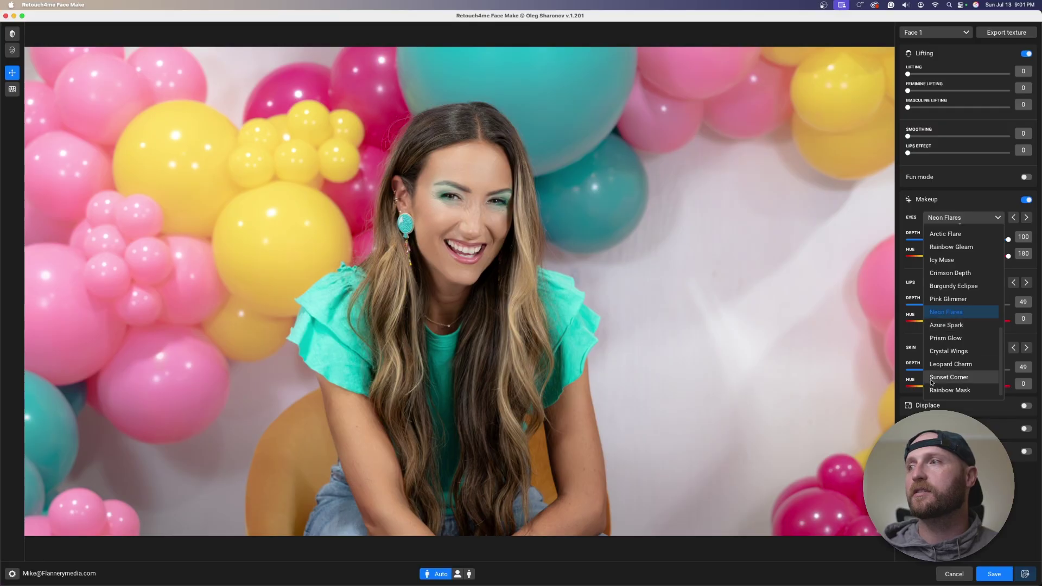
{"action": "left_click", "coordinate": [952, 326]}
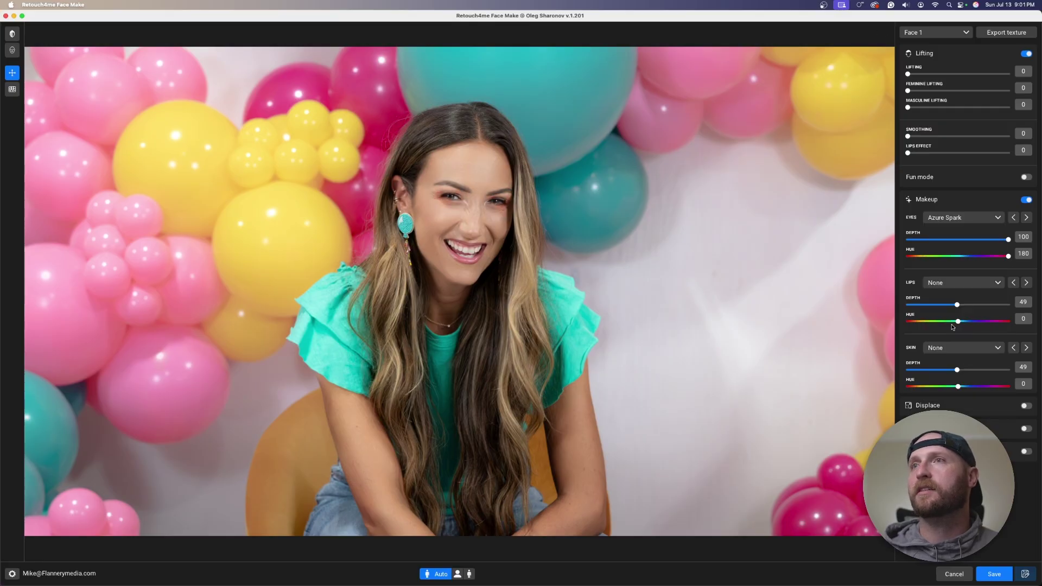
{"action": "left_click", "coordinate": [984, 218]}
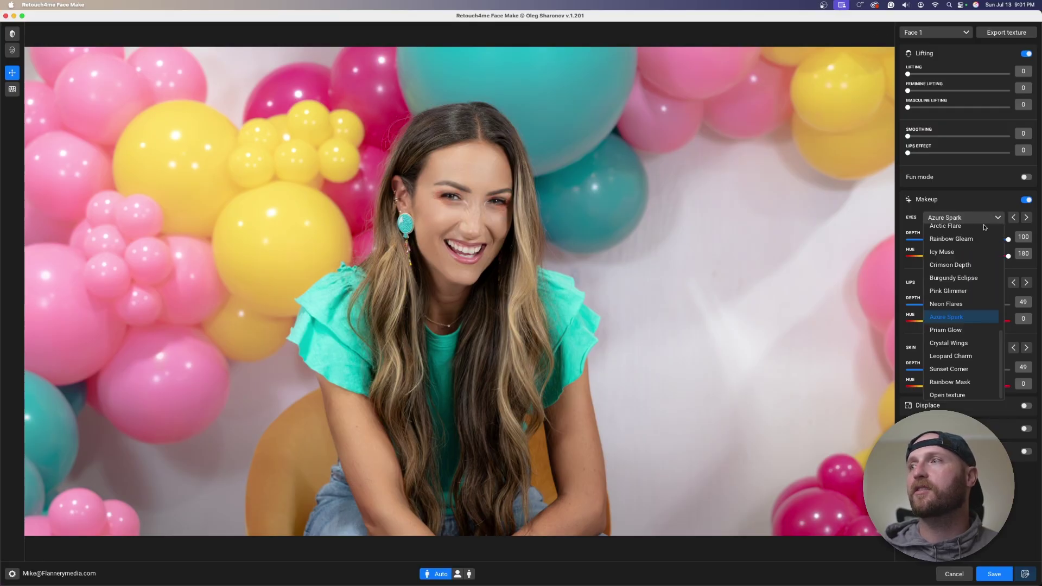
{"action": "left_click", "coordinate": [950, 255]}
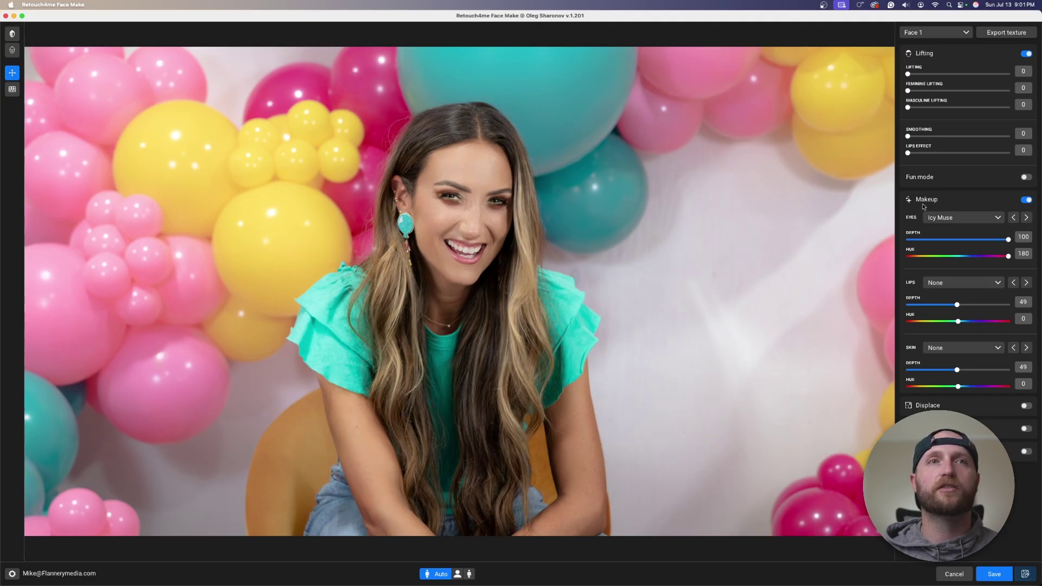
Return the eye makeup to Smoke Wisper and set its Depth to 61 and Hue to -168
{"action": "left_click", "coordinate": [954, 221]}
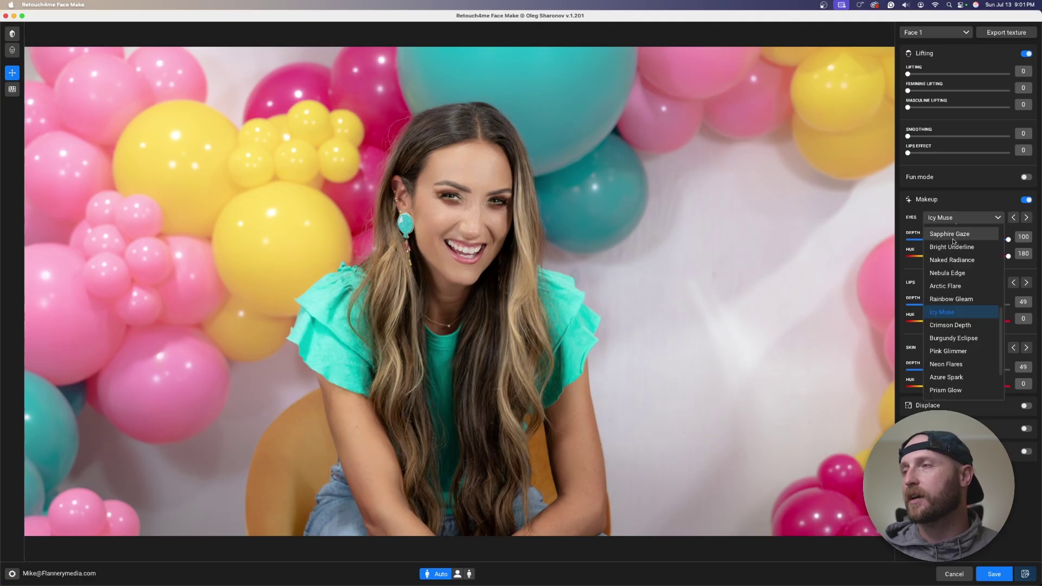
{"action": "left_click", "coordinate": [951, 269]}
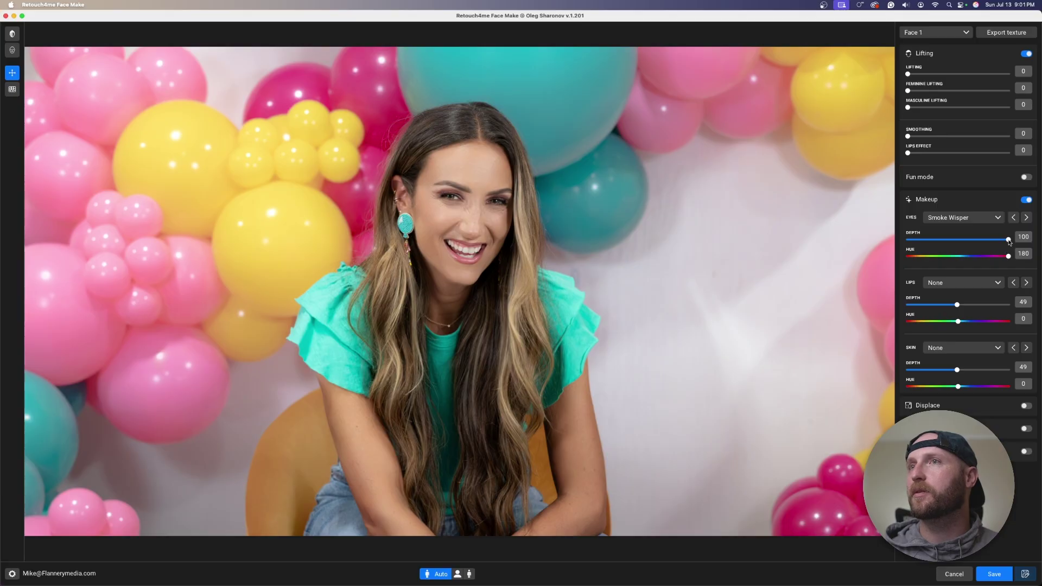
{"action": "left_click_drag", "start_coordinate": [1009, 239], "coordinate": [838, 259]}
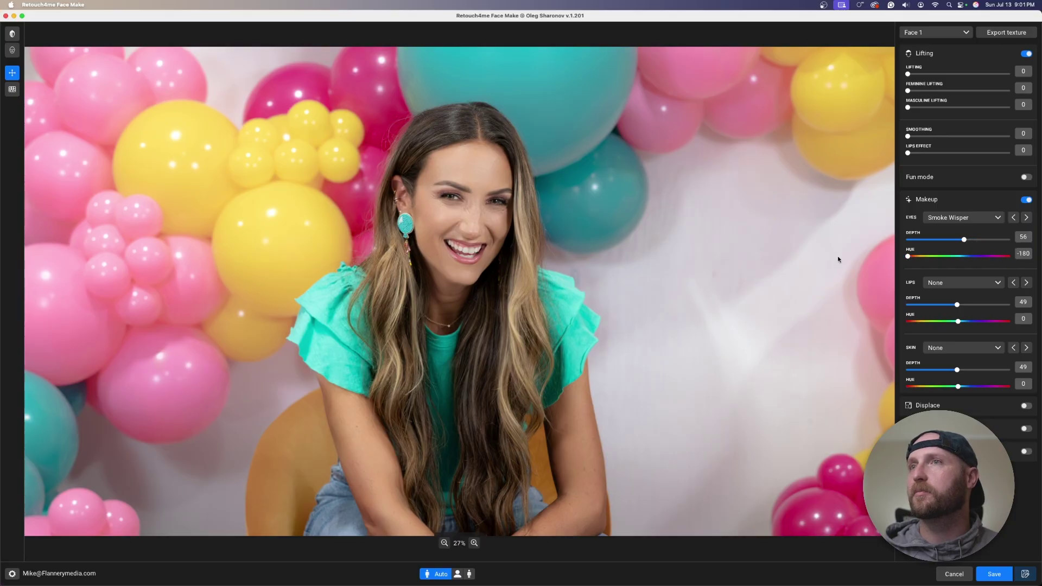
{"action": "left_click_drag", "start_coordinate": [916, 261], "coordinate": [970, 241]}
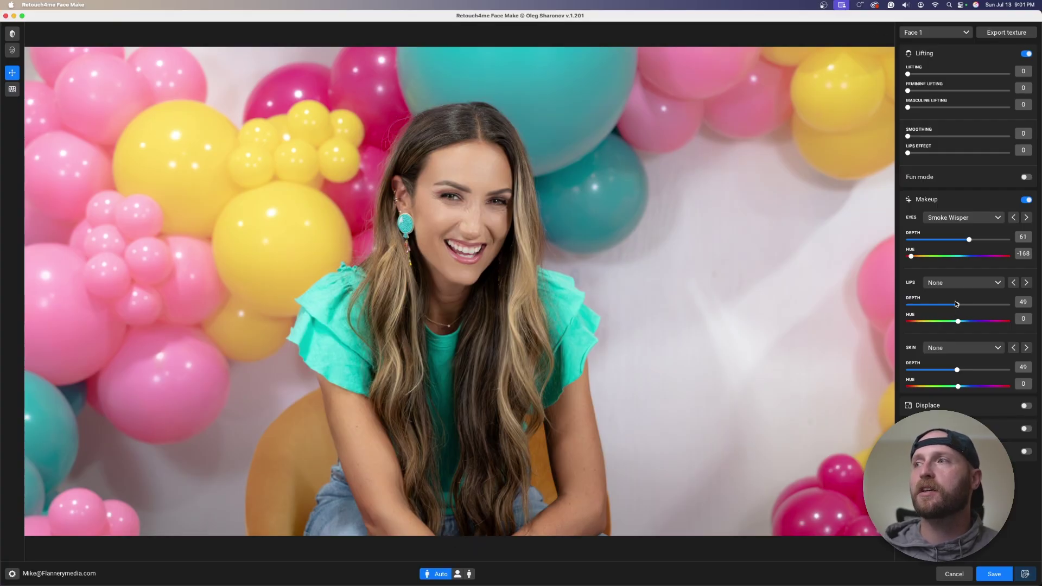
Apply the Plump Lips lip makeup, trying Depth 0 and 60 before setting Depth 100 and Hue -170
{"action": "left_click_drag", "start_coordinate": [957, 304], "coordinate": [766, 303]}
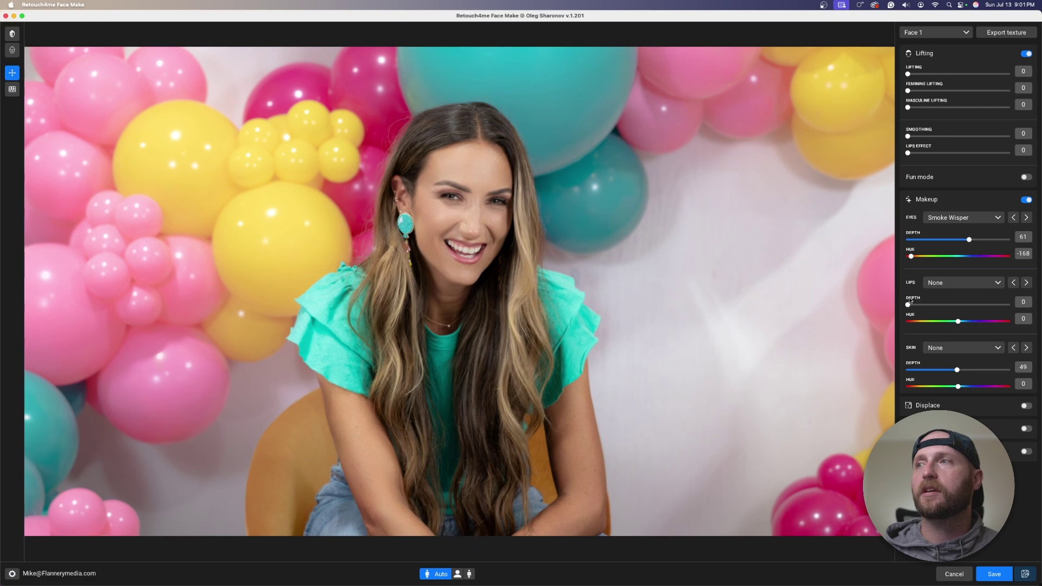
{"action": "left_click_drag", "start_coordinate": [911, 302], "coordinate": [969, 303]}
{"action": "left_click", "coordinate": [989, 282]}
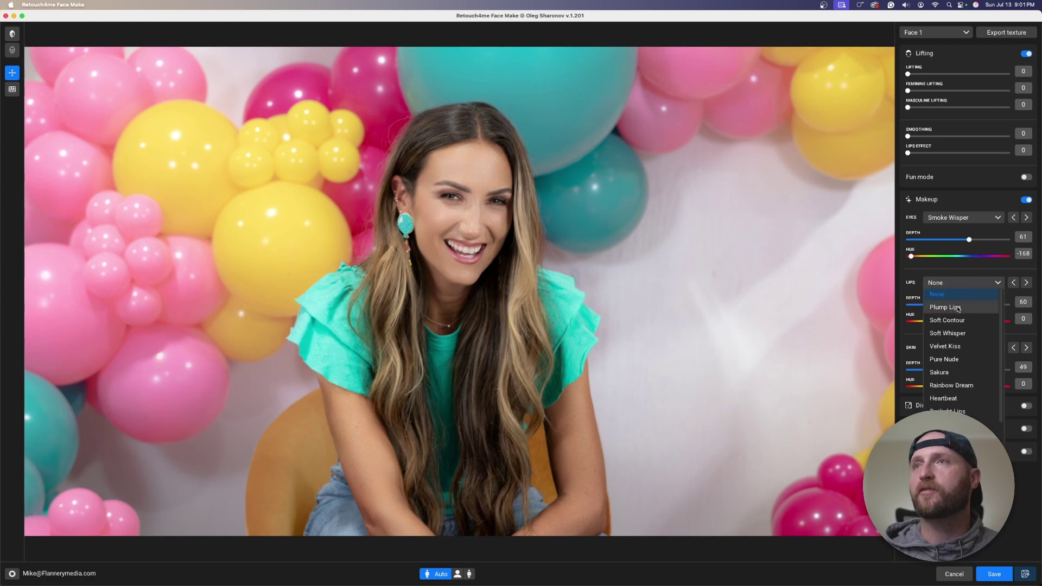
{"action": "left_click", "coordinate": [958, 308]}
{"action": "left_click", "coordinate": [964, 283]}
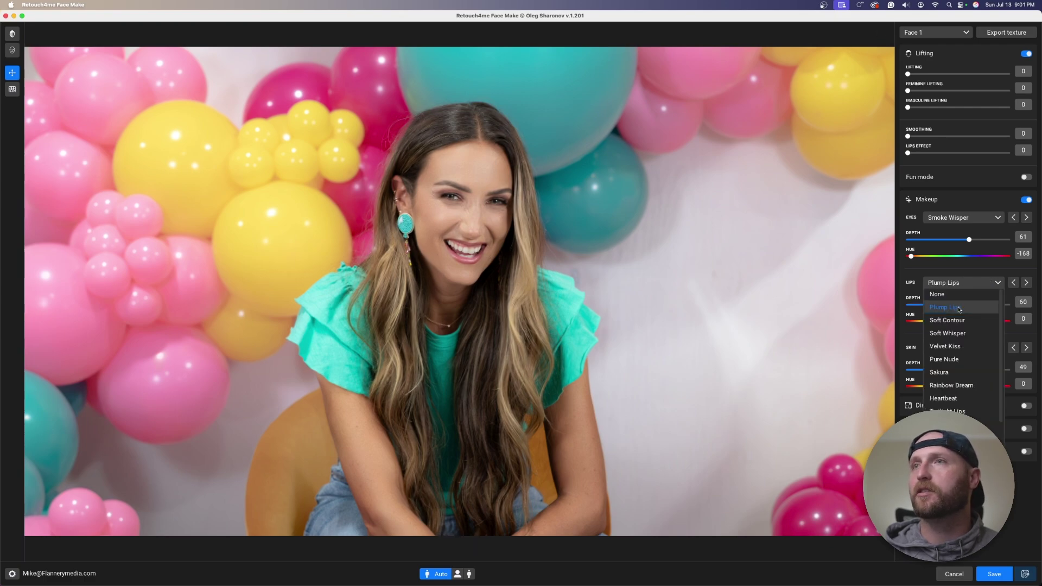
{"action": "left_click", "coordinate": [960, 307]}
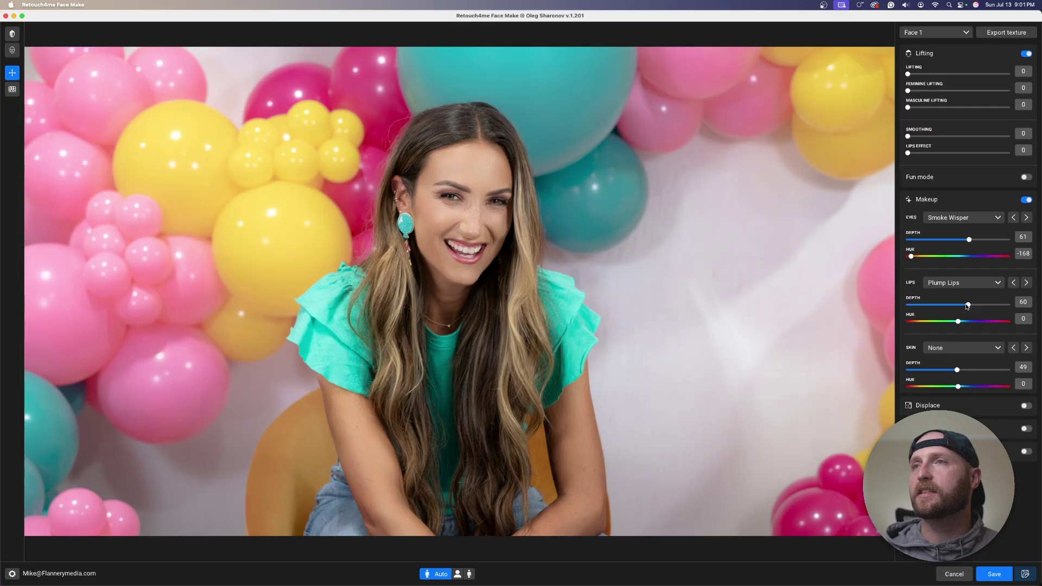
{"action": "left_click_drag", "start_coordinate": [968, 305], "coordinate": [1017, 300]}
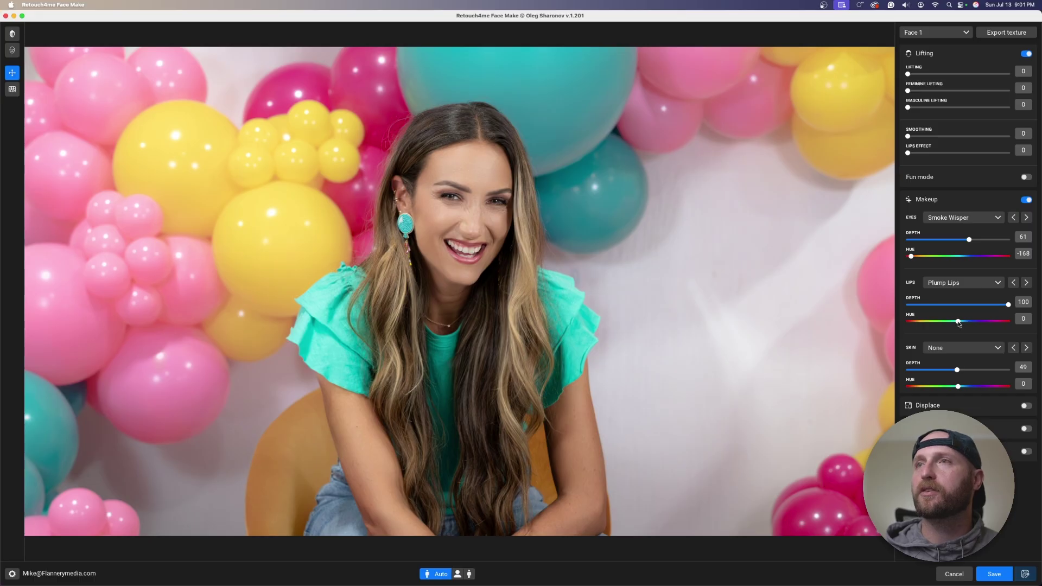
{"action": "left_click_drag", "start_coordinate": [959, 322], "coordinate": [912, 325]}
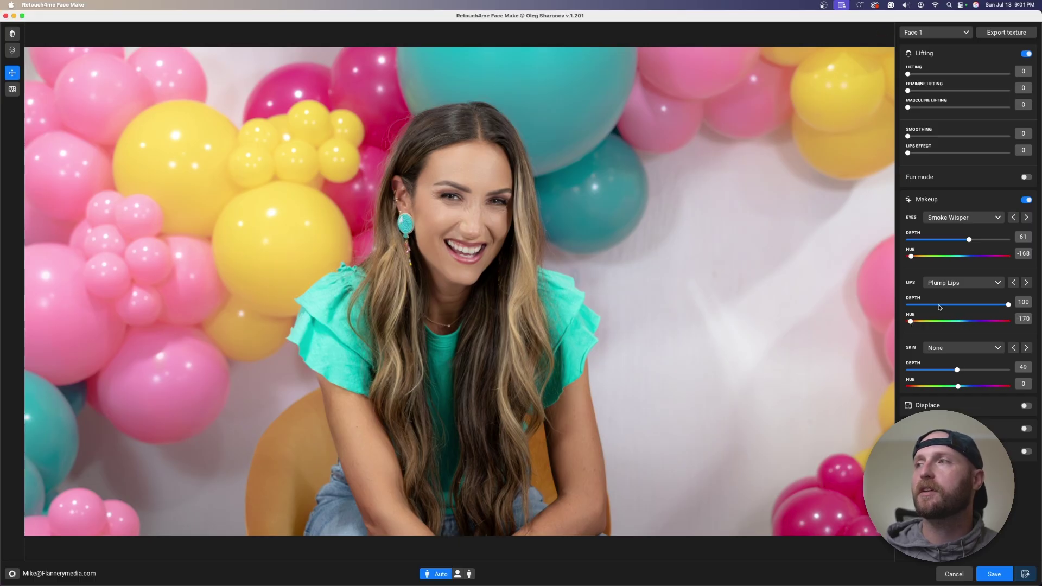
Try the Sakura and Twilight Lips lip makeup styles, lowering the Twilight Lips Depth to 40
{"action": "left_click", "coordinate": [956, 283]}
{"action": "left_click", "coordinate": [944, 368]}
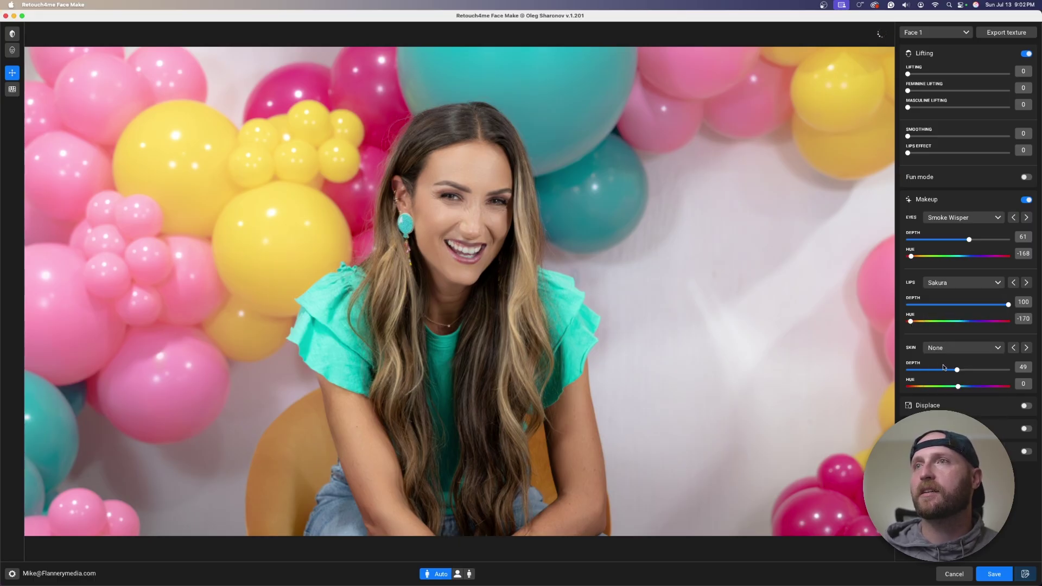
{"action": "left_click", "coordinate": [966, 285]}
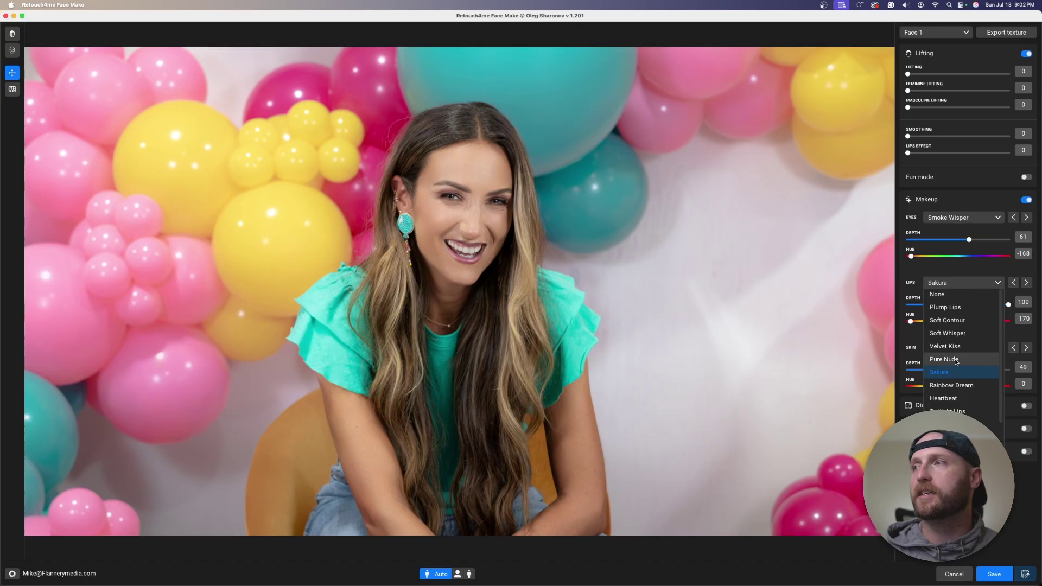
{"action": "left_click", "coordinate": [950, 411]}
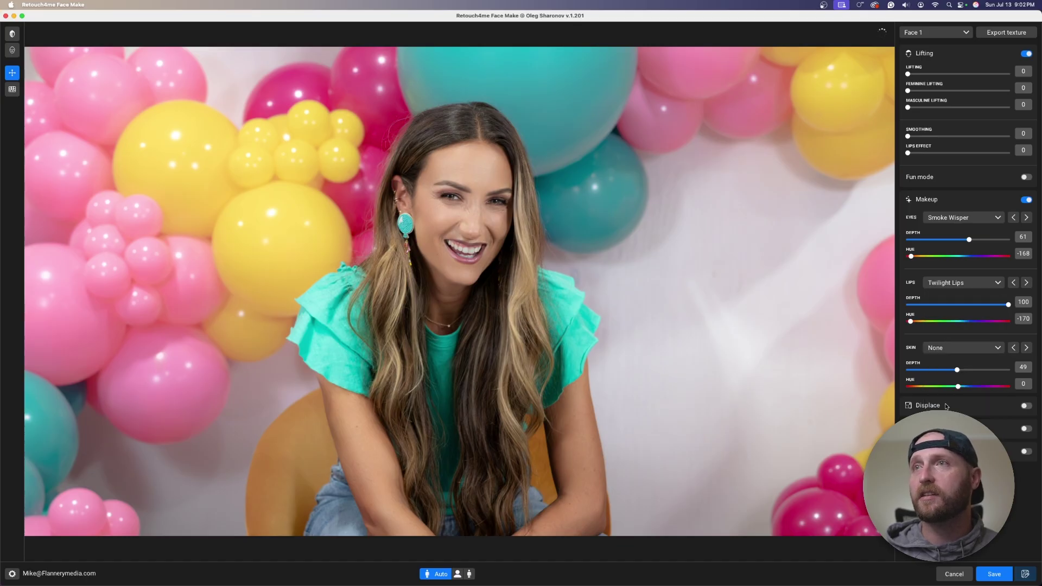
{"action": "left_click", "coordinate": [968, 282]}
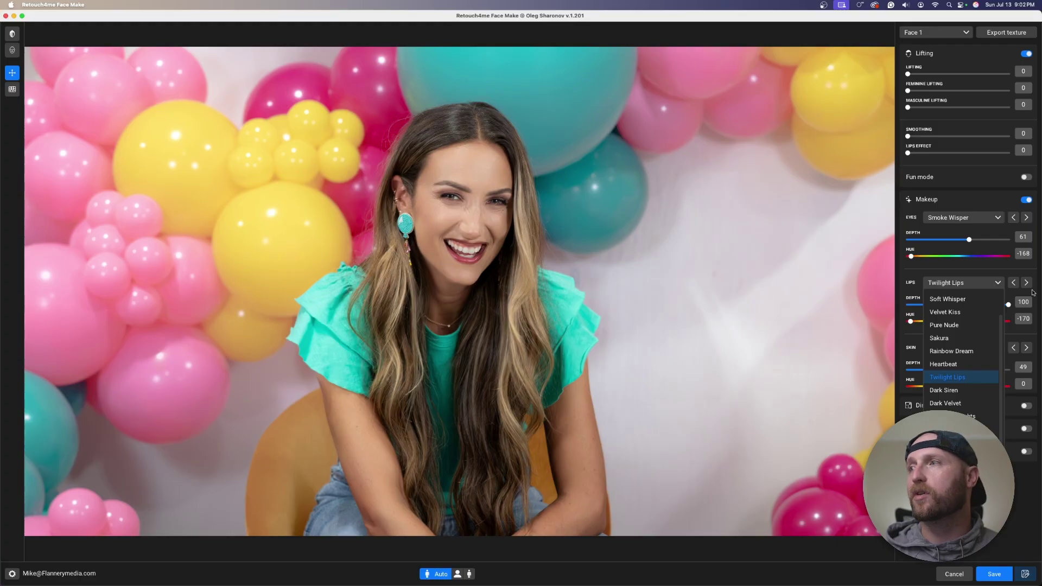
{"action": "left_click", "coordinate": [904, 279]}
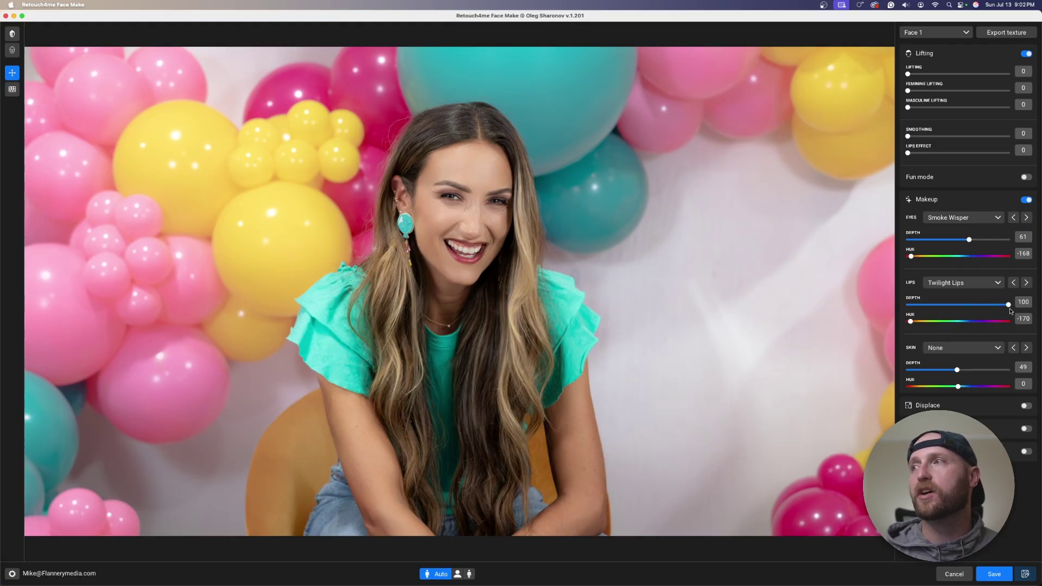
{"action": "left_click_drag", "start_coordinate": [1009, 305], "coordinate": [949, 302]}
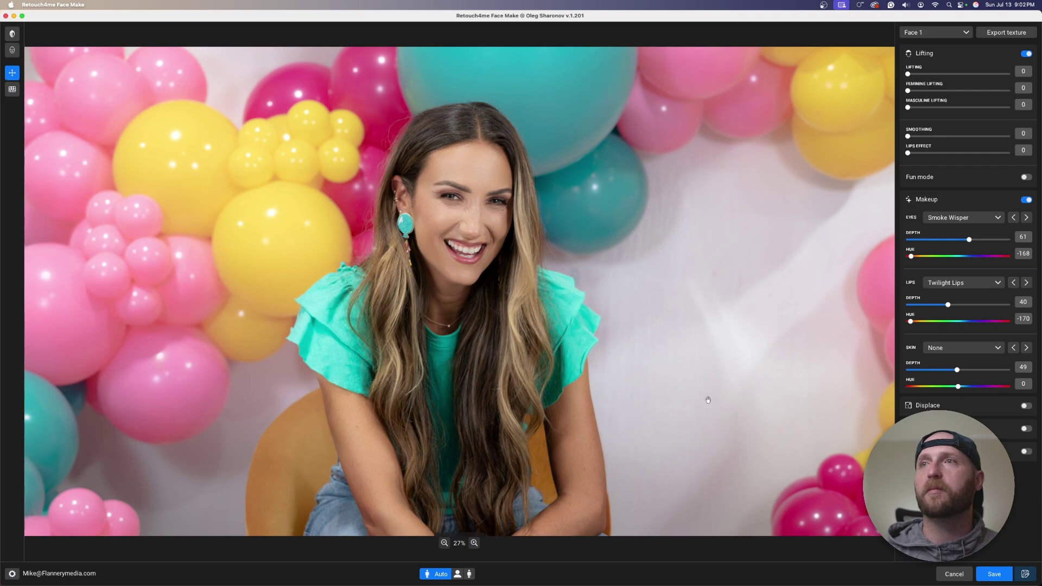
Apply the Luminescence lip makeup with Depth 88 and Hue -180, and compare the result with the original photo
{"action": "left_click", "coordinate": [984, 283]}
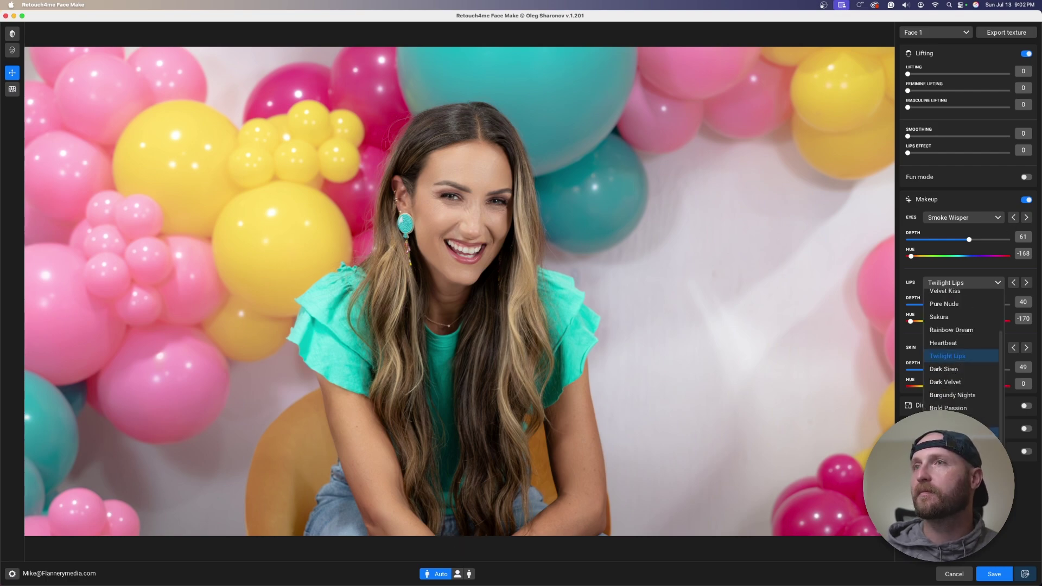
{"action": "left_click", "coordinate": [964, 432]}
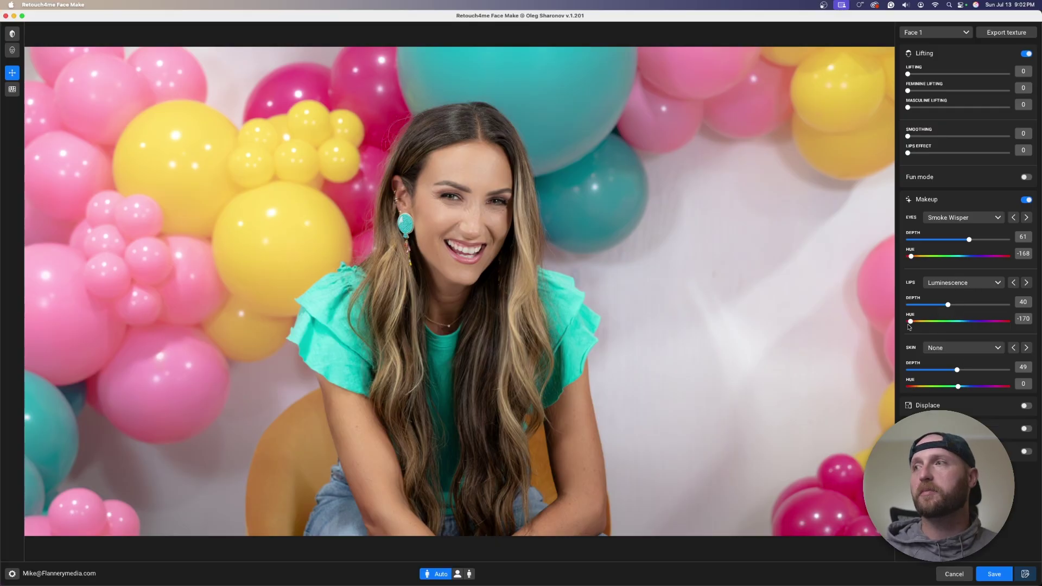
{"action": "left_click_drag", "start_coordinate": [911, 322], "coordinate": [998, 307]}
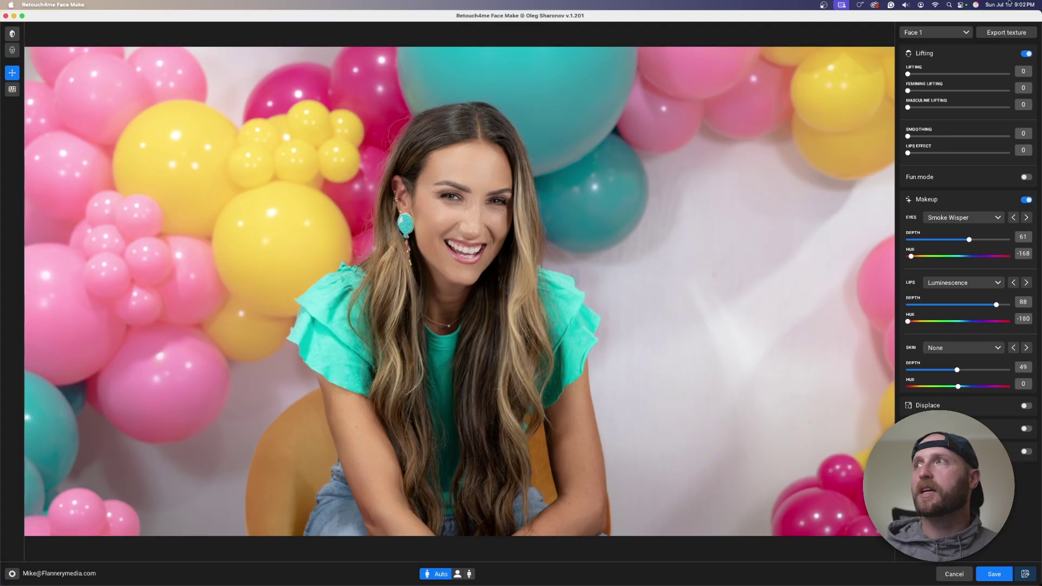
{"action": "left_click", "coordinate": [15, 34]}
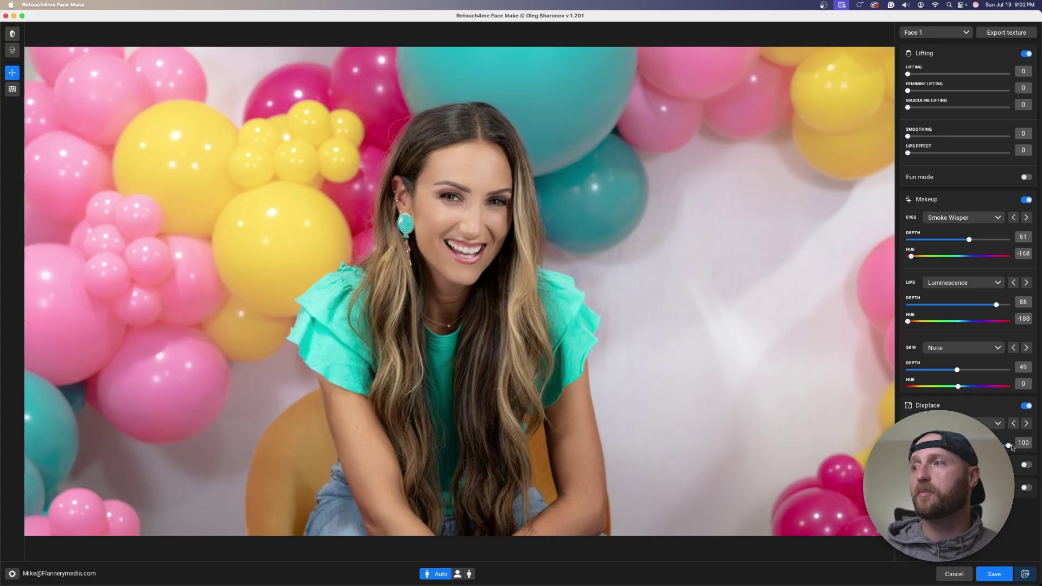
Test the Displace strength at 0 and 100, set it to 31, and compare the effect off and on
{"action": "left_click_drag", "start_coordinate": [1009, 446], "coordinate": [831, 441]}
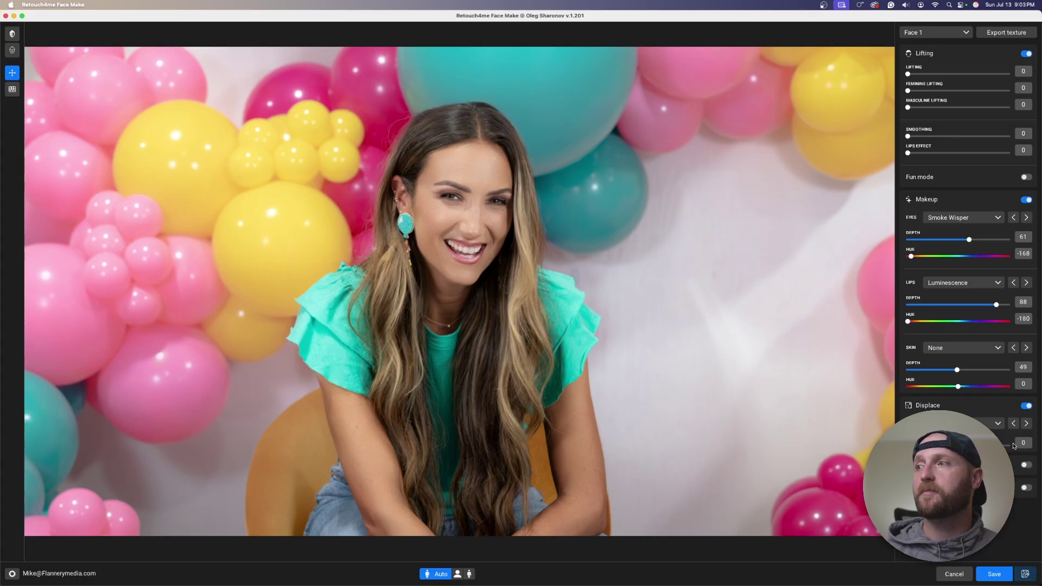
{"action": "left_click", "coordinate": [1013, 445]}
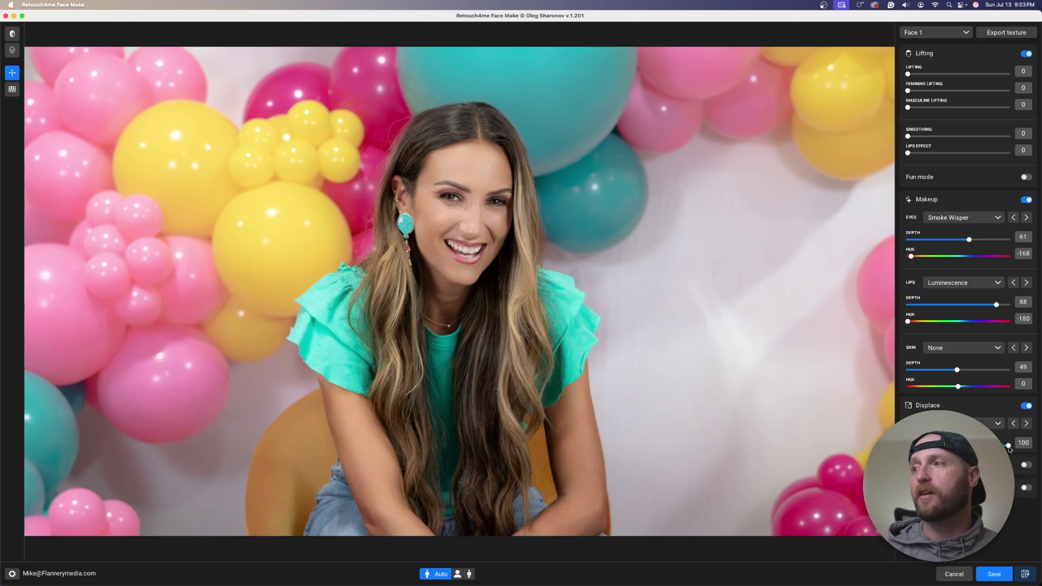
{"action": "left_click_drag", "start_coordinate": [1008, 446], "coordinate": [908, 445]}
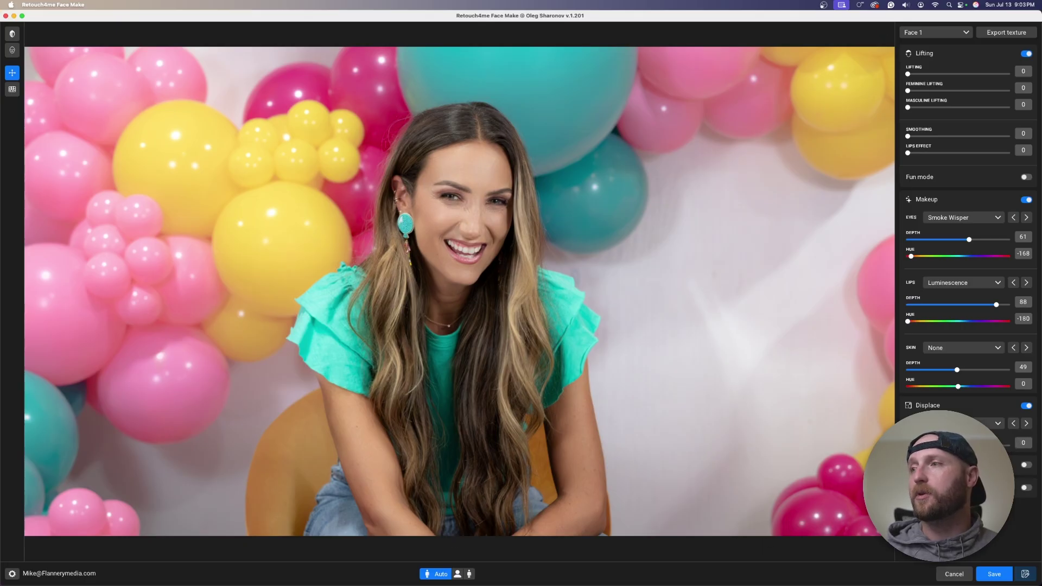
{"action": "left_click_drag", "start_coordinate": [907, 445], "coordinate": [937, 445]}
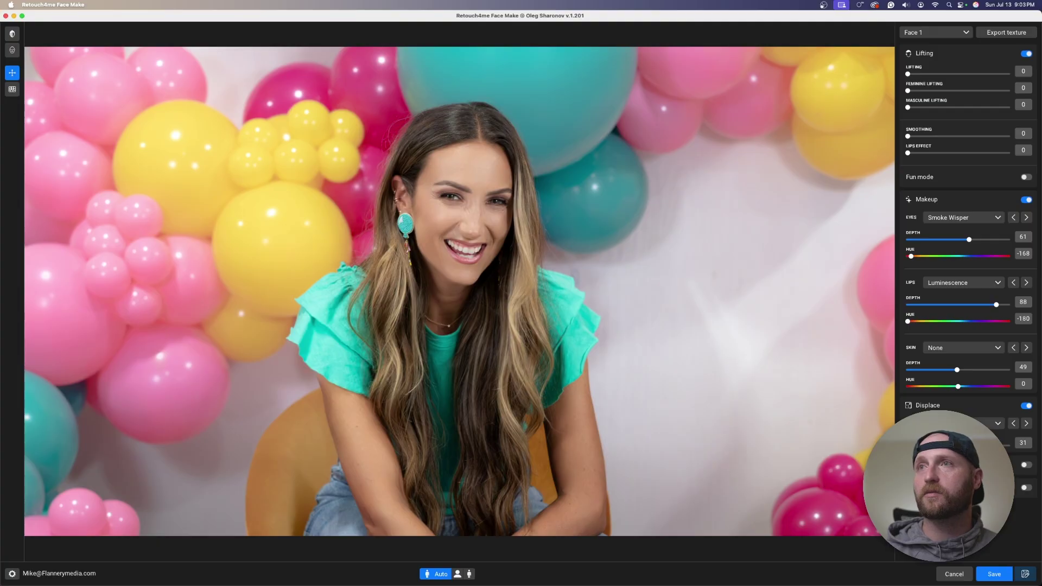
{"action": "left_click", "coordinate": [1026, 406]}
{"action": "left_click", "coordinate": [1027, 406]}
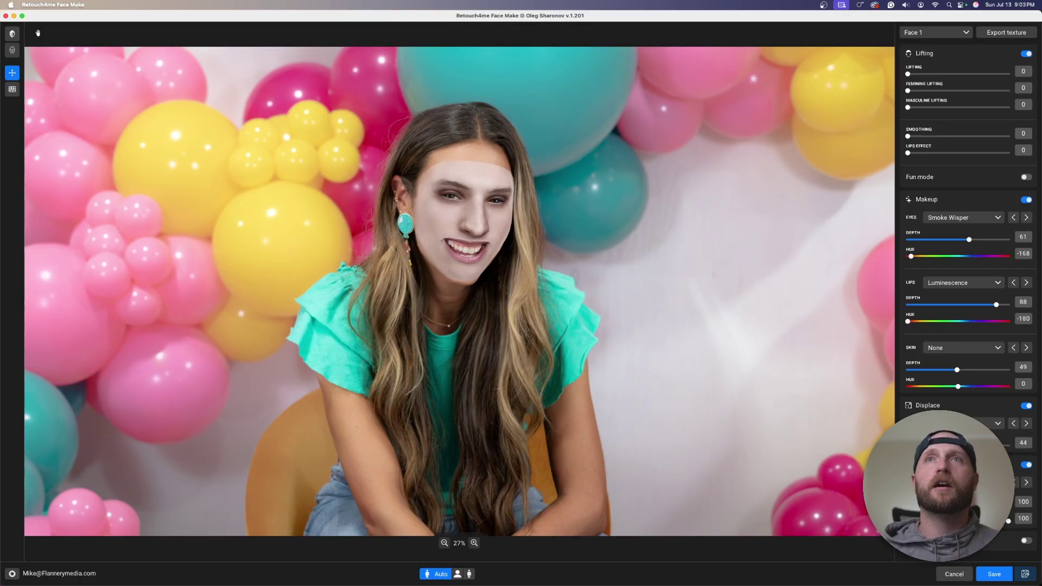
Display the contours of the facial features to check how the face was detected
{"action": "left_click", "coordinate": [16, 51]}
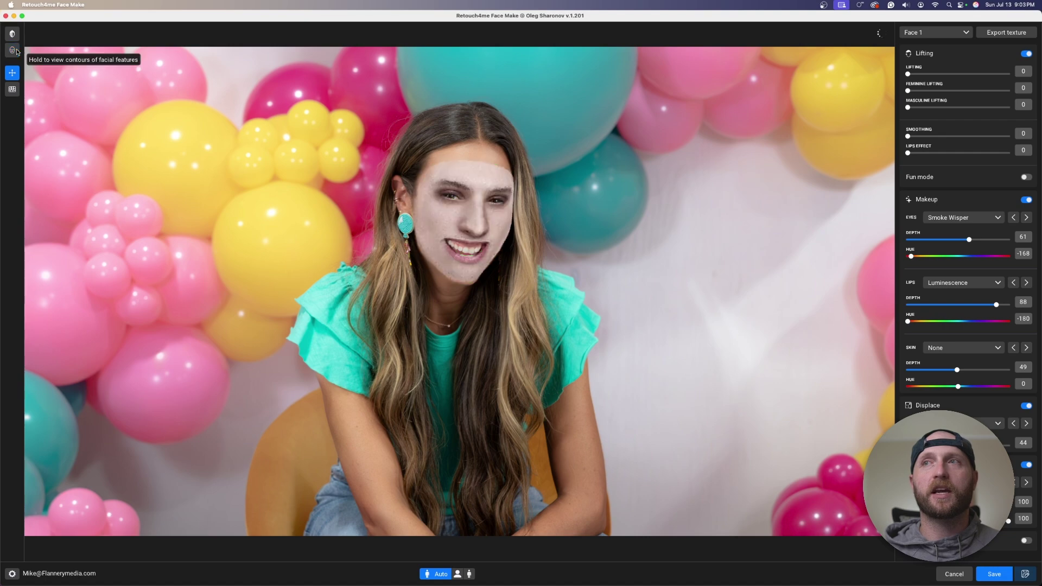
{"action": "left_click", "coordinate": [16, 52]}
{"action": "left_click", "coordinate": [16, 52]}
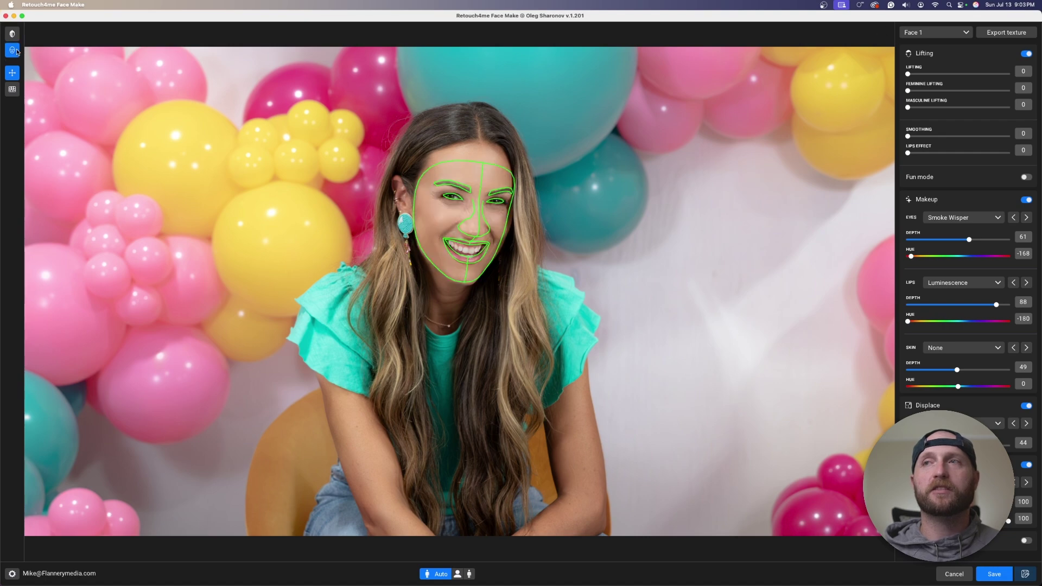
{"action": "left_click", "coordinate": [16, 51]}
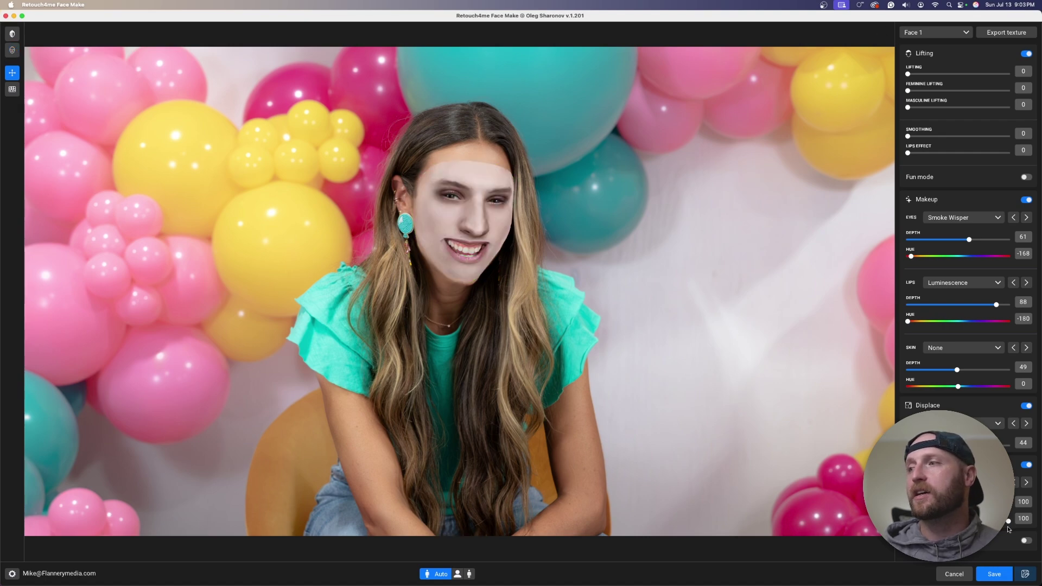
Try weaker settings for the pale face overlay effect, ending with its two strengths at 34 and 20, and switch it off
{"action": "left_click_drag", "start_coordinate": [1009, 521], "coordinate": [926, 522]}
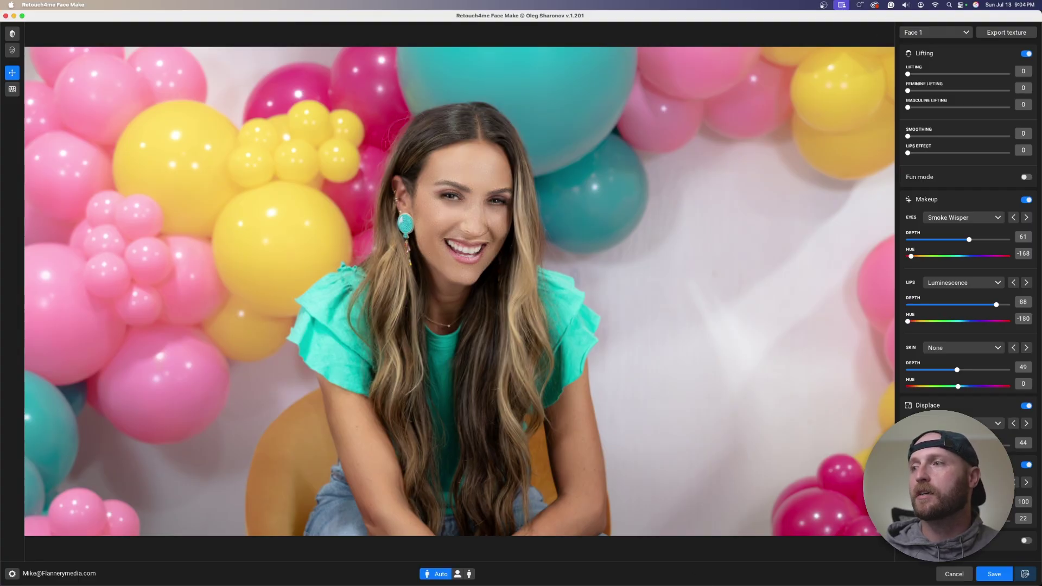
{"action": "left_click_drag", "start_coordinate": [930, 521], "coordinate": [926, 522]}
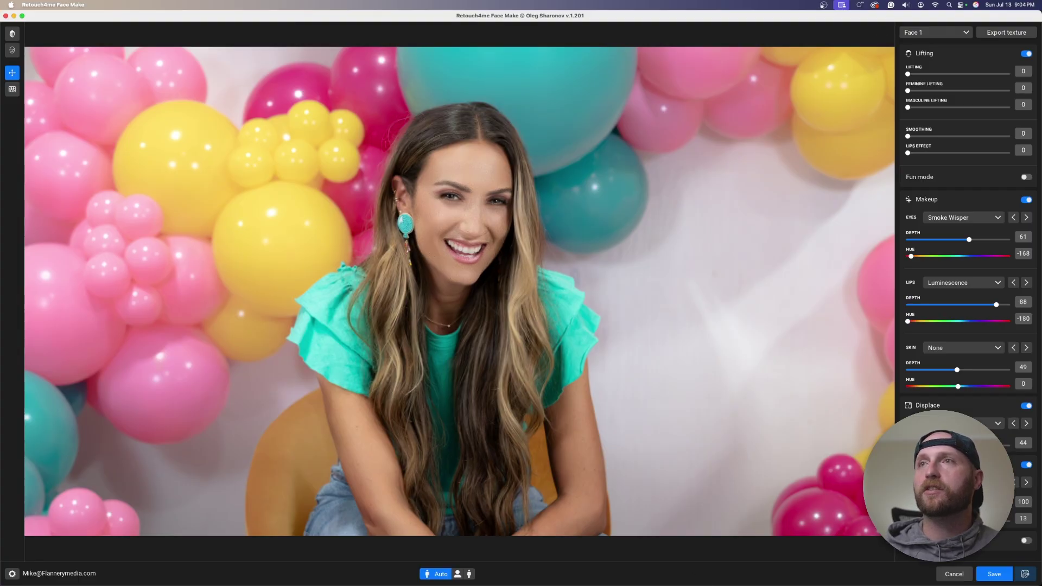
{"action": "left_click_drag", "start_coordinate": [1009, 504], "coordinate": [937, 505]}
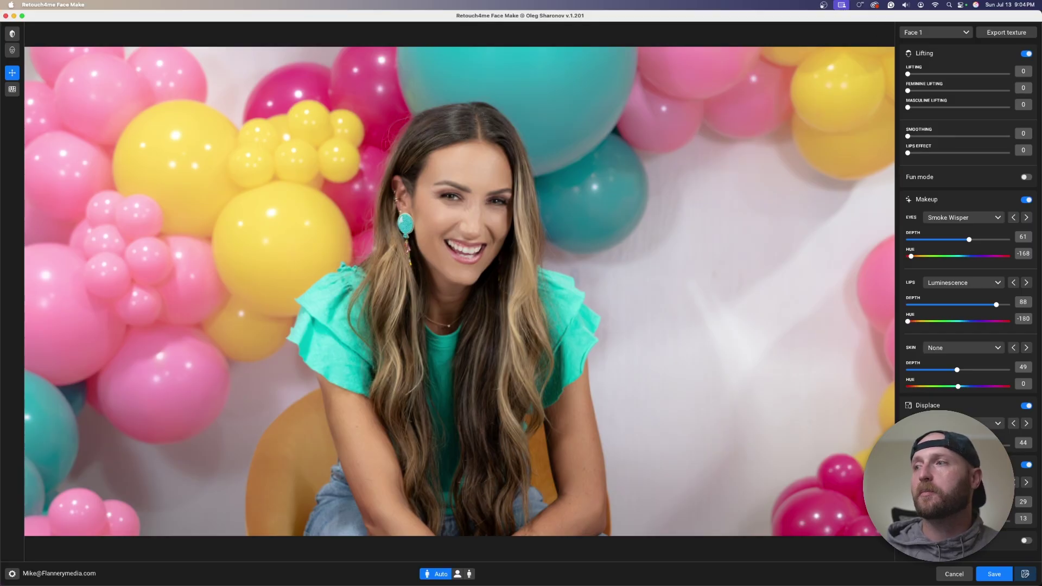
{"action": "mouse_move", "coordinate": [963, 521]}
{"action": "left_mouse_down"}
{"action": "mouse_move", "coordinate": [961, 504]}
{"action": "mouse_move", "coordinate": [974, 504]}
{"action": "left_mouse_up"}
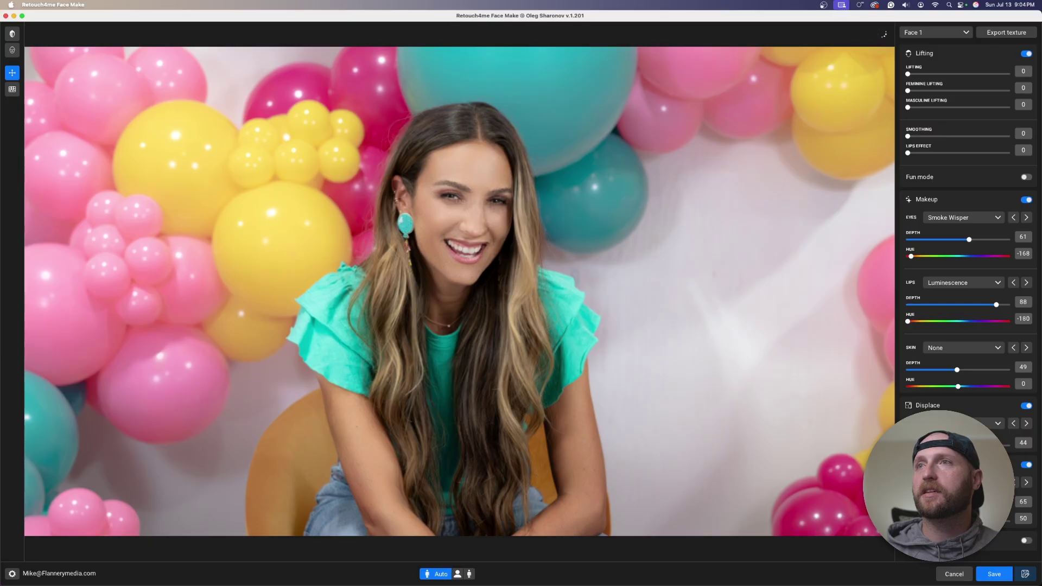
{"action": "mouse_move", "coordinate": [621, 585]}
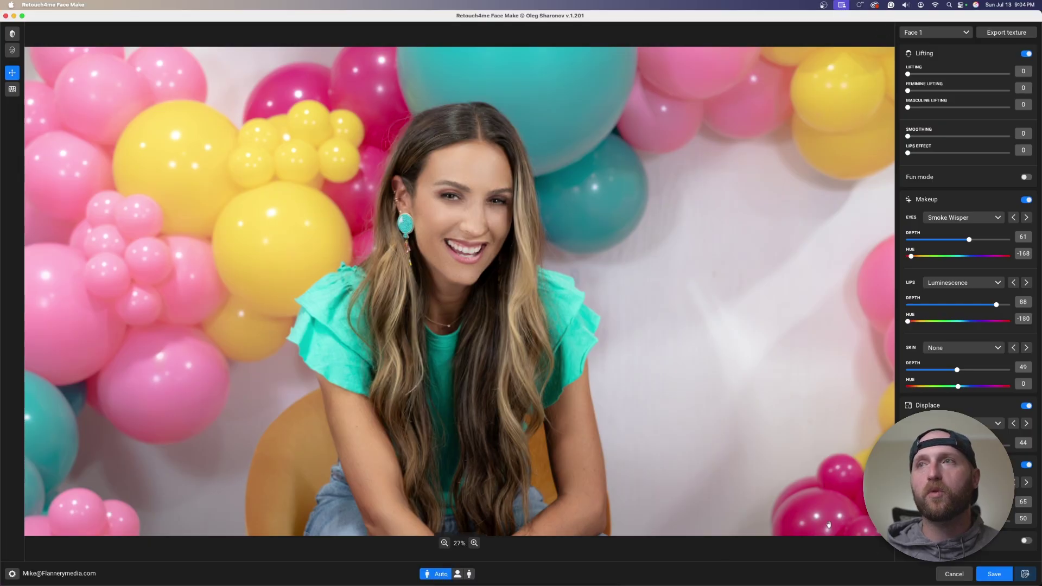
{"action": "left_click_drag", "start_coordinate": [974, 504], "coordinate": [921, 520]}
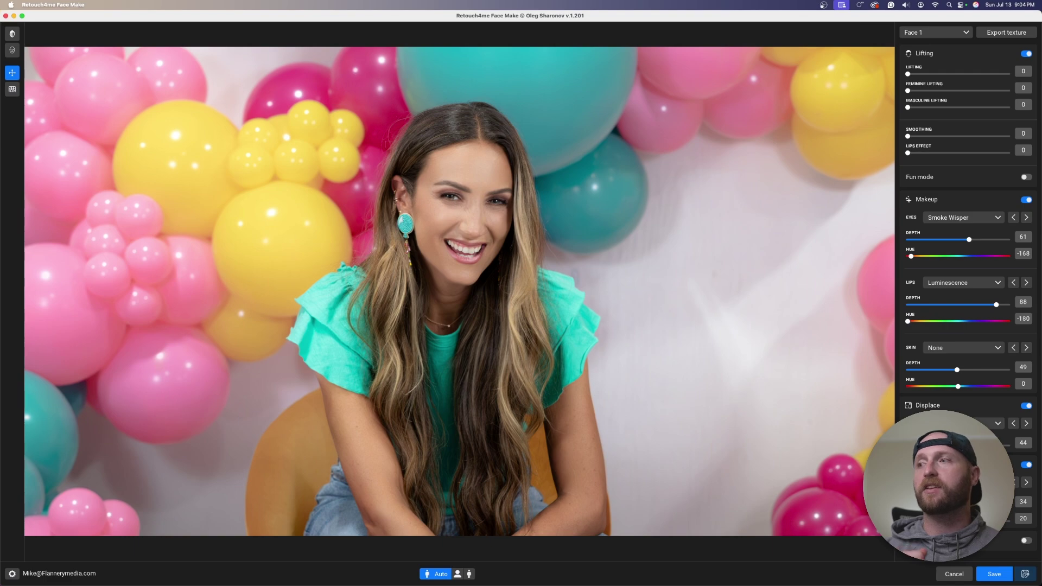
{"action": "left_click", "coordinate": [1027, 466]}
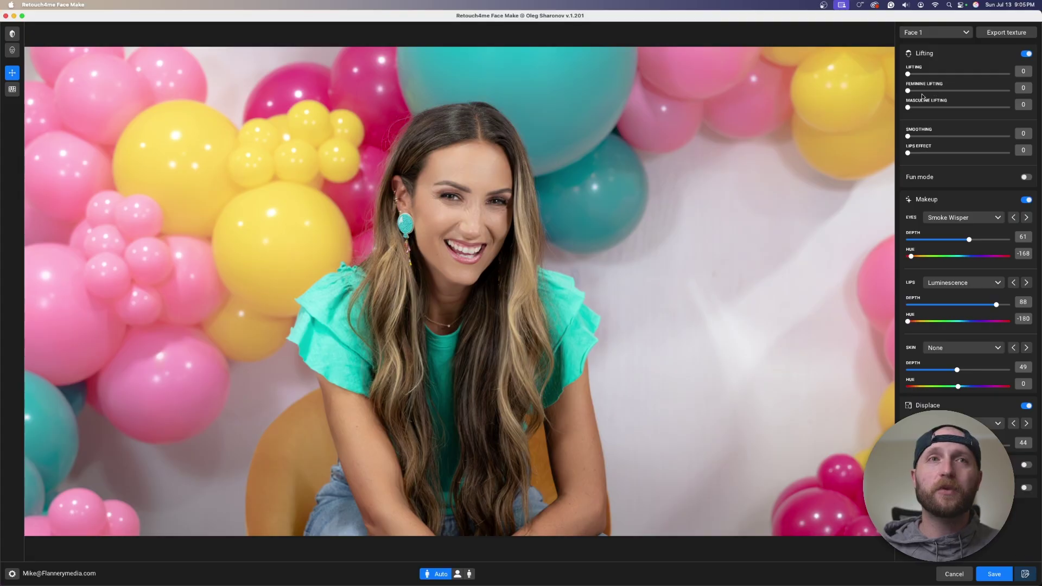
Set Lifting to 14 and Feminine Lifting to 15, and start saving the photo but cancel replacing BEfore.png
{"action": "left_click_drag", "start_coordinate": [908, 74], "coordinate": [924, 91]}
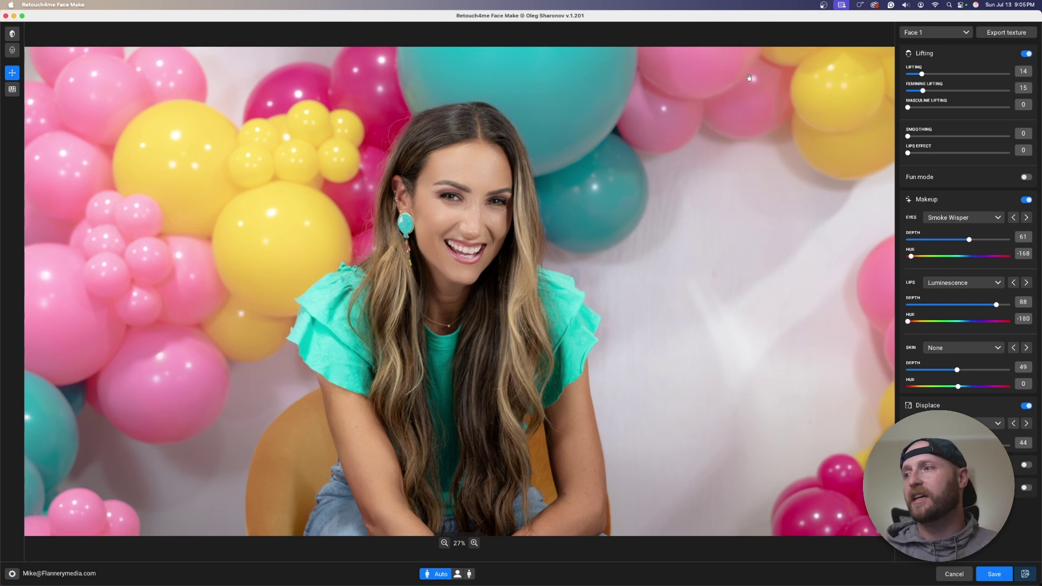
{"action": "left_click", "coordinate": [995, 576]}
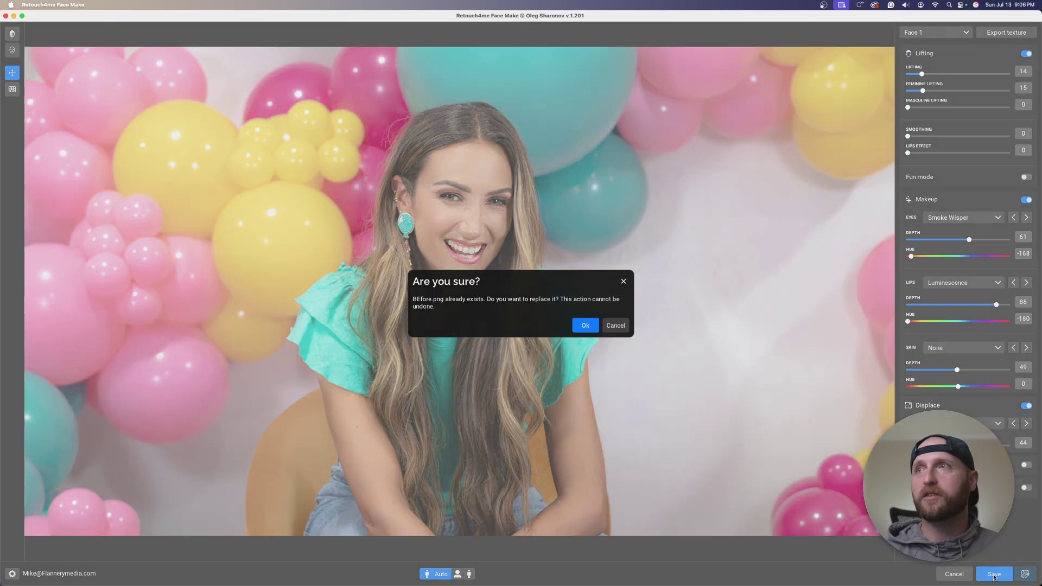
{"action": "key", "text": "Escape"}
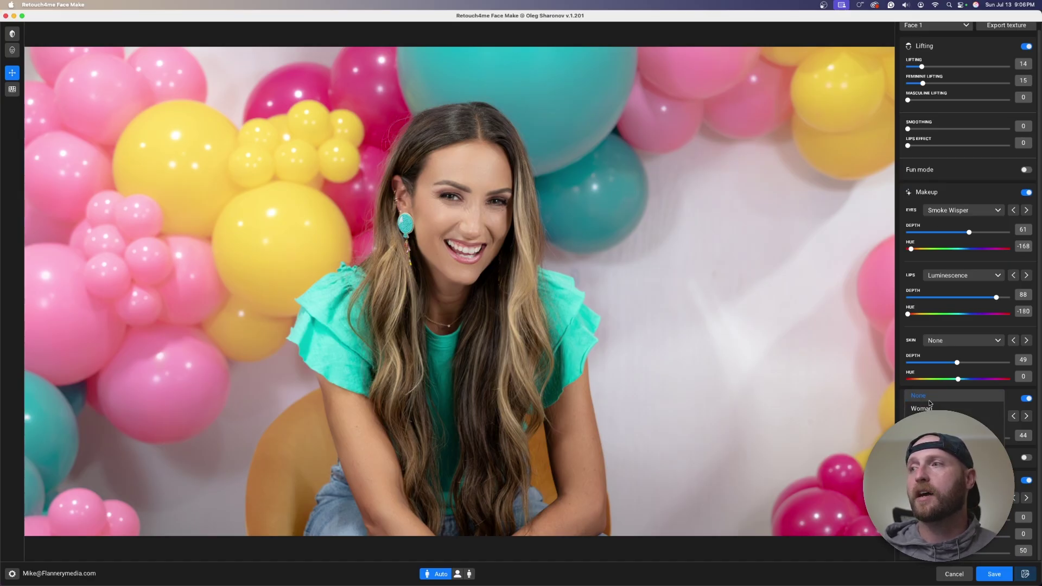
Choose a face preset for the last effect in the settings, trying more than one entry
{"action": "left_click", "coordinate": [935, 422]}
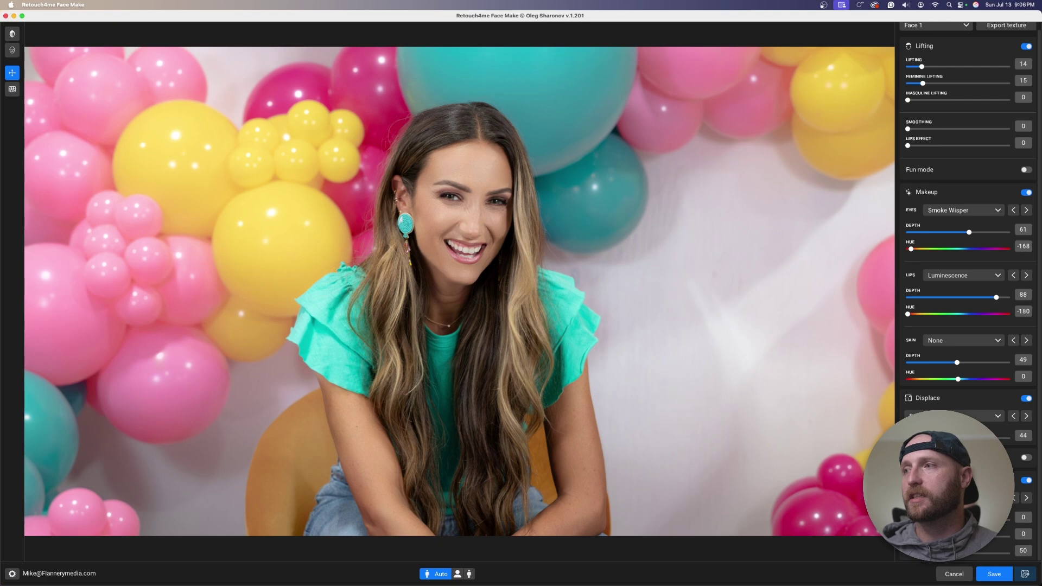
{"action": "left_click", "coordinate": [974, 415]}
{"action": "left_click", "coordinate": [972, 409]}
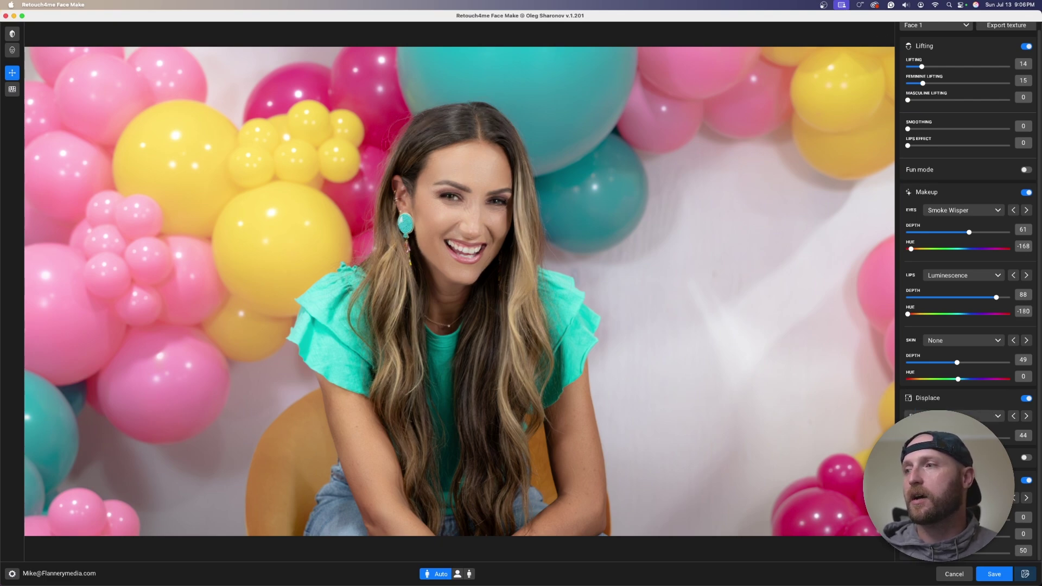
Try the last effect's first two strengths at 100, reduce them to 43 and 24, and compare with the original photo
{"action": "left_click_drag", "start_coordinate": [908, 520], "coordinate": [1009, 520]}
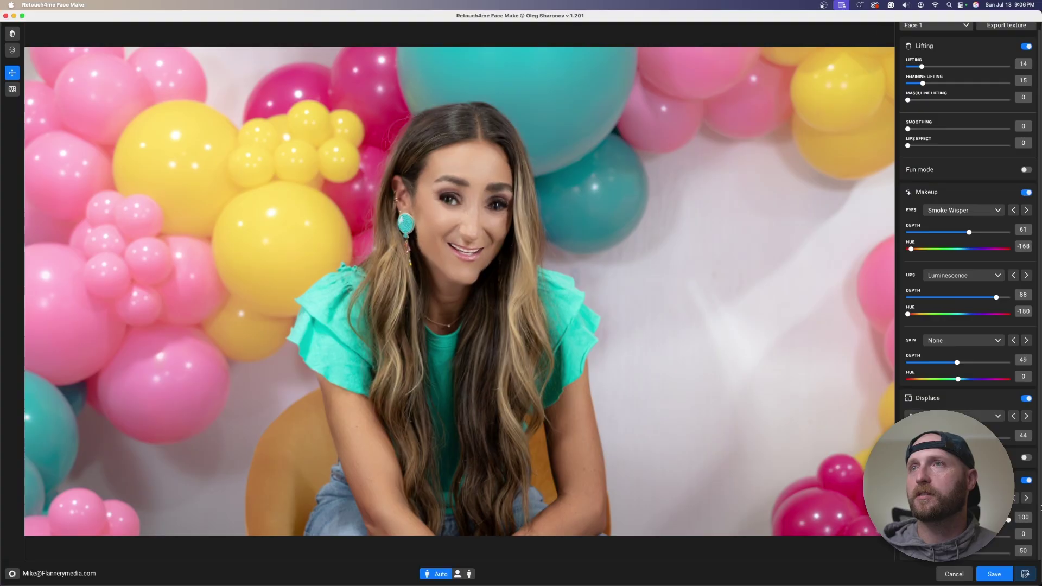
{"action": "left_click", "coordinate": [1008, 536]}
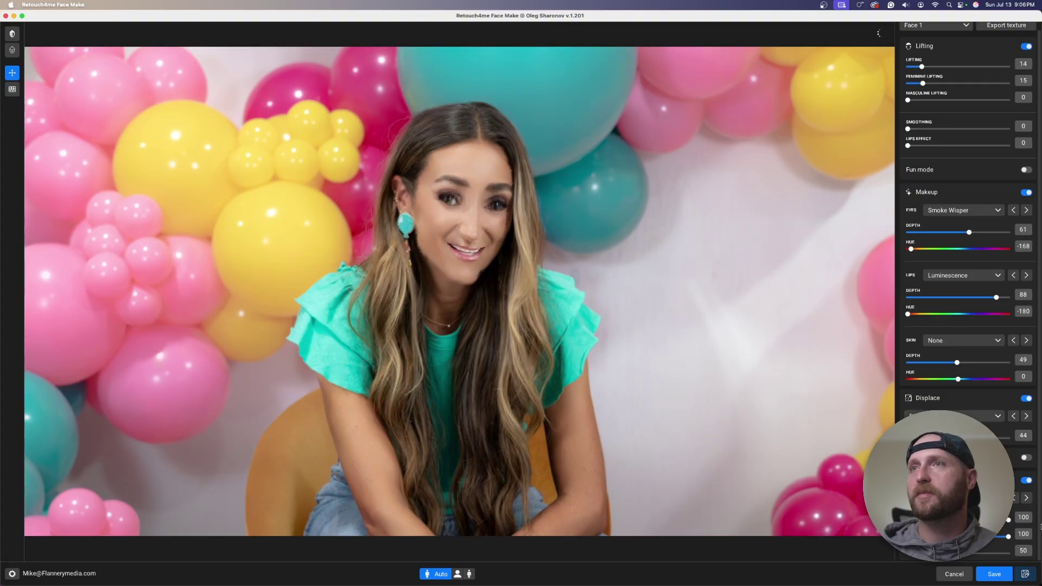
{"action": "left_click", "coordinate": [951, 520]}
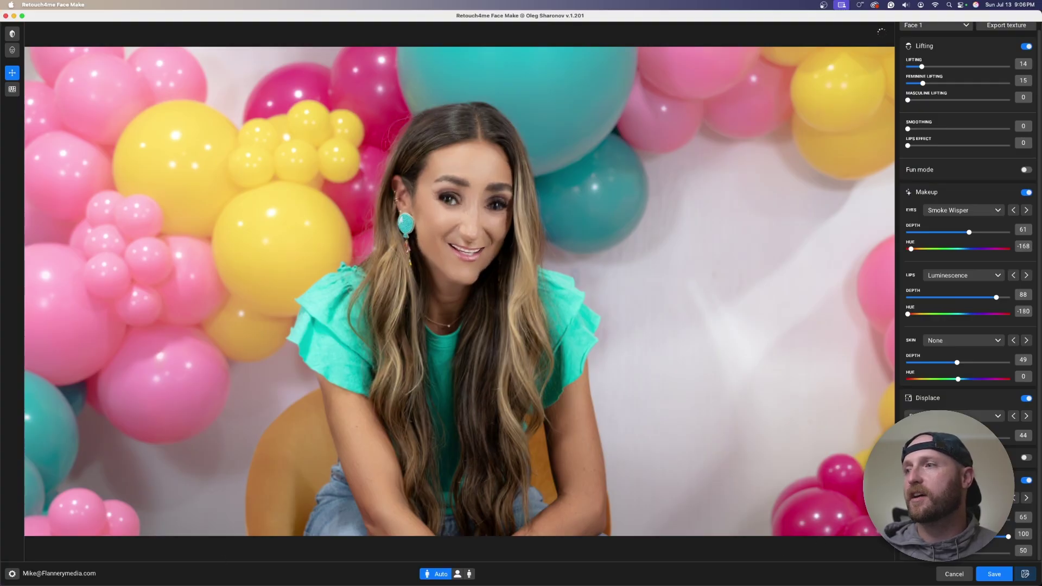
{"action": "left_click", "coordinate": [932, 536]}
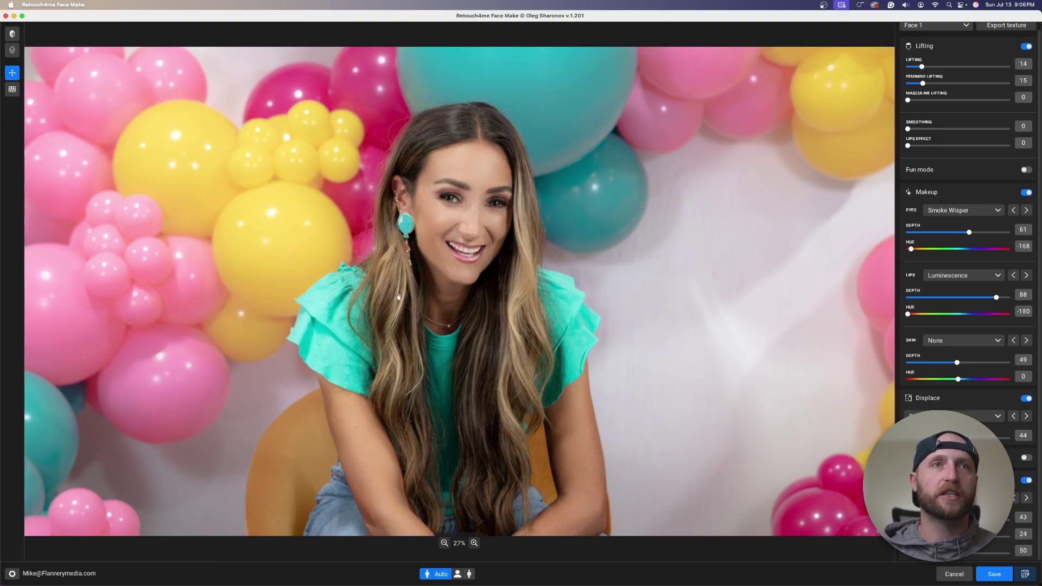
{"action": "left_click", "coordinate": [12, 36]}
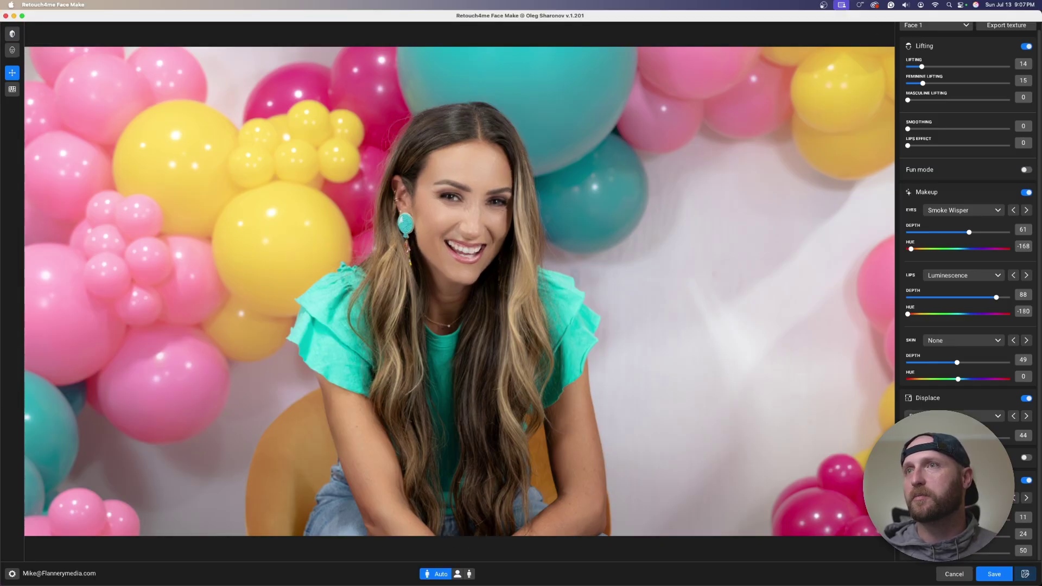
Compare the retouched portrait with the original photo several times
{"action": "left_click", "coordinate": [11, 34]}
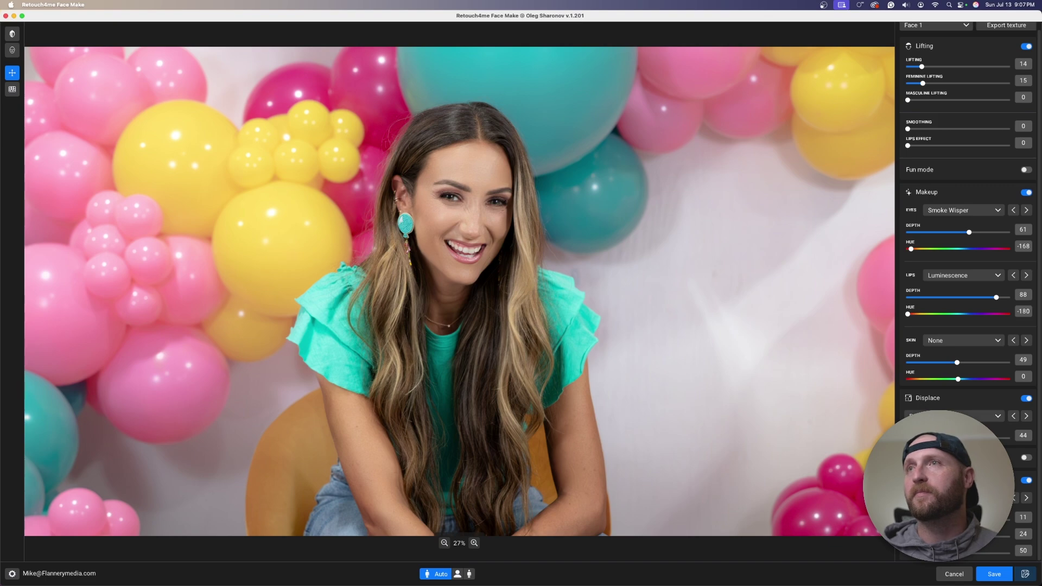
{"action": "left_click", "coordinate": [11, 35]}
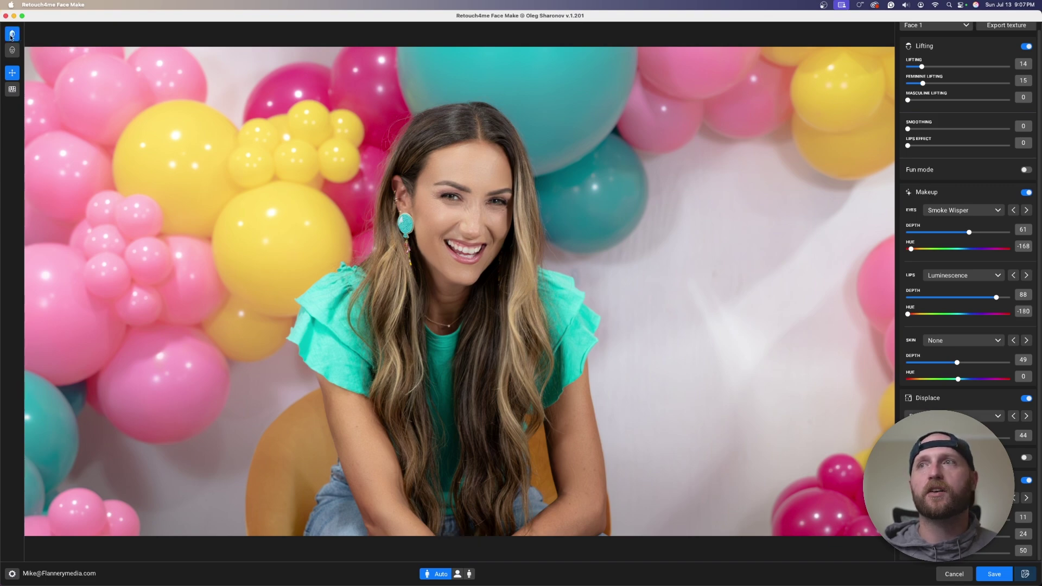
{"action": "left_click", "coordinate": [12, 35]}
{"action": "left_click", "coordinate": [11, 35]}
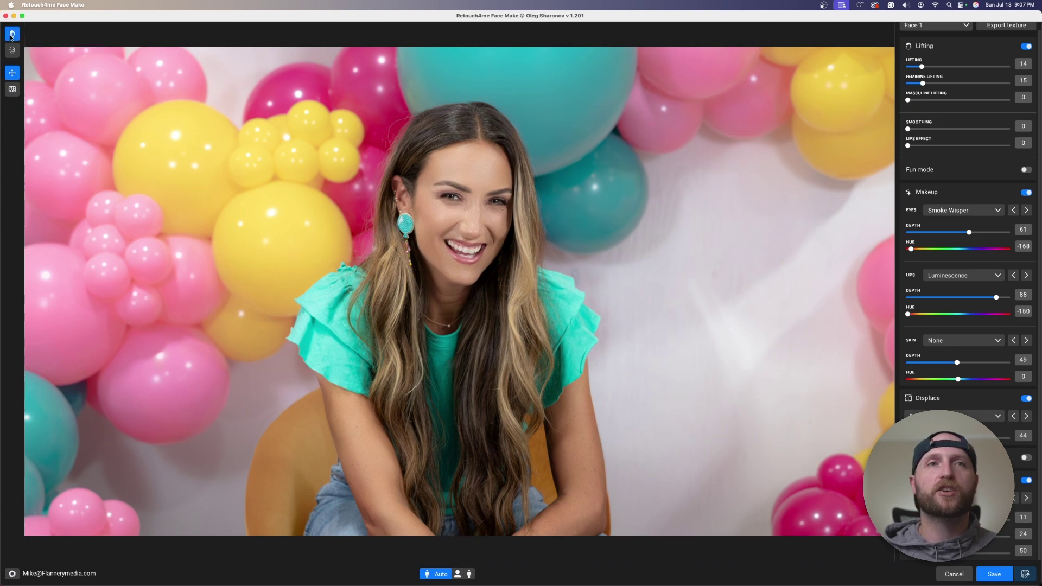
{"action": "left_click", "coordinate": [11, 35]}
{"action": "left_click", "coordinate": [11, 35]}
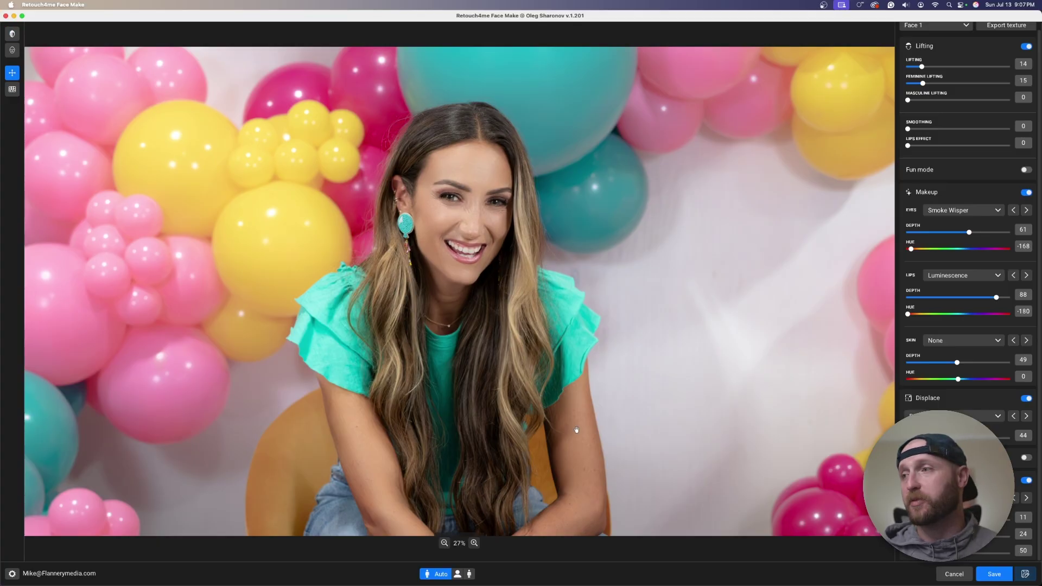
View the Displace preset choices without changing the preset, and switch off the last face effect
{"action": "left_click", "coordinate": [956, 416]}
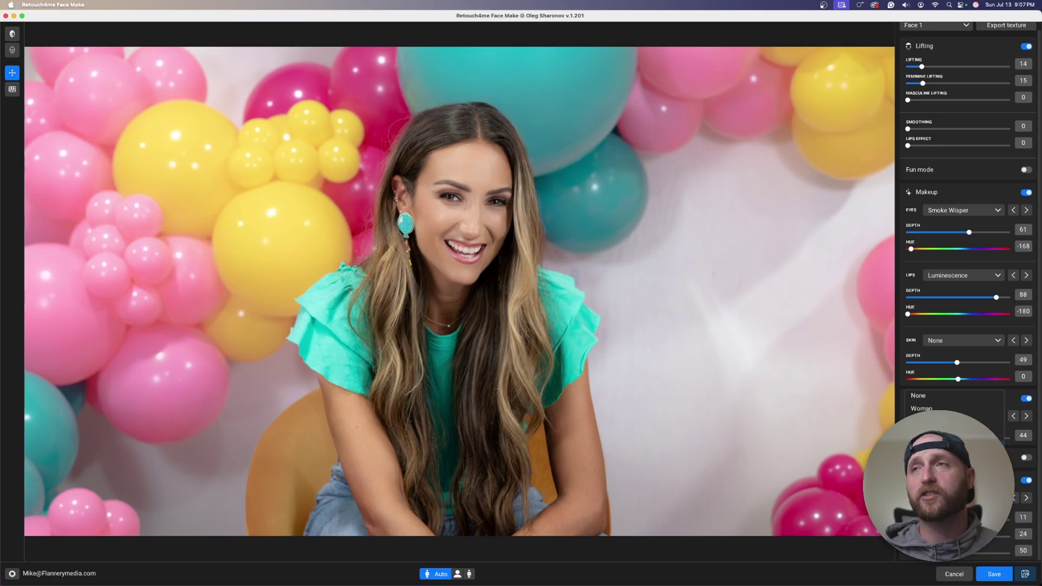
{"action": "left_click", "coordinate": [1017, 469]}
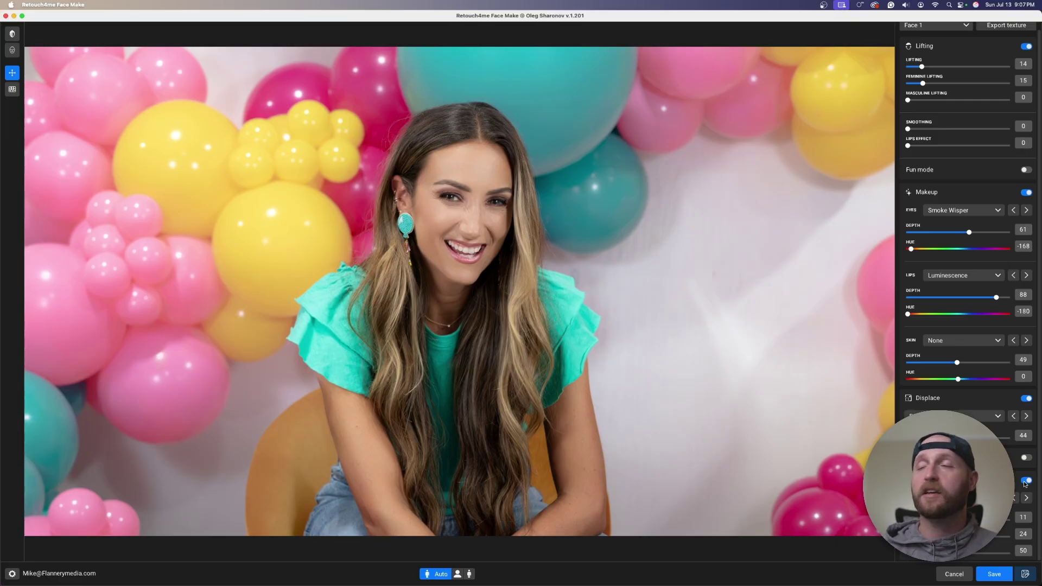
{"action": "left_click", "coordinate": [1026, 481]}
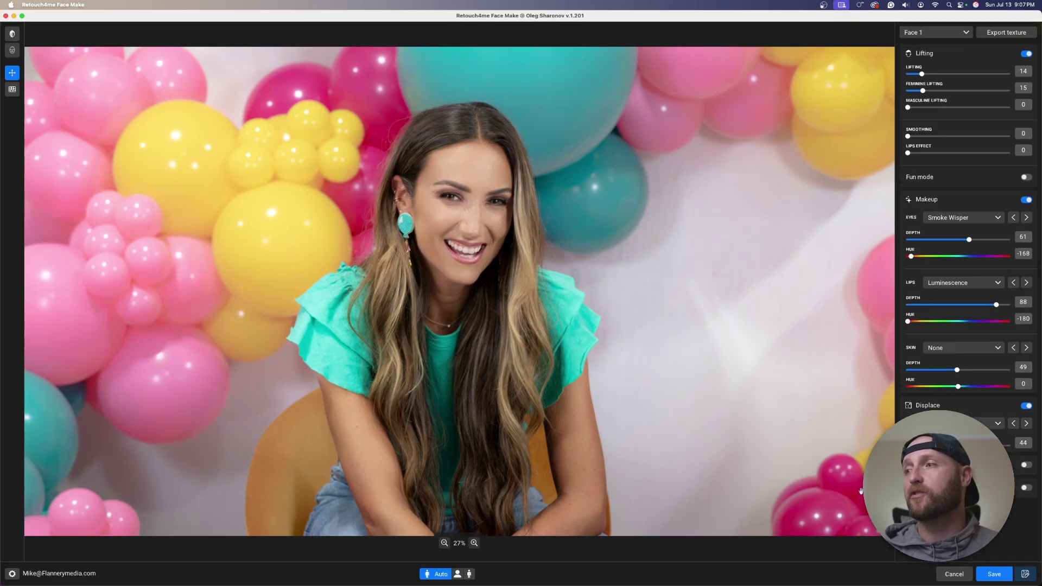